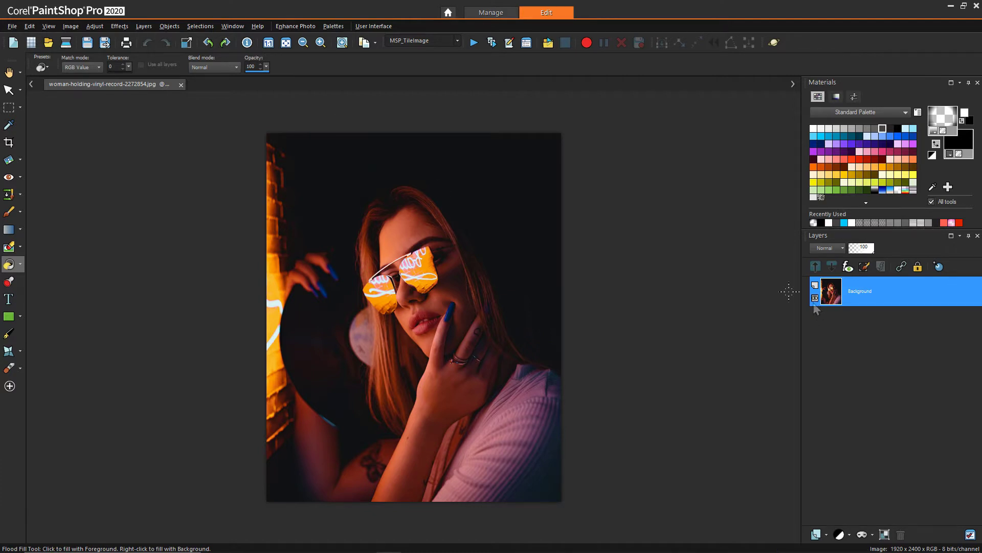
# - Open the Adjust menu for the loaded neon sunglasses portrait
pyautogui.click(95, 26)
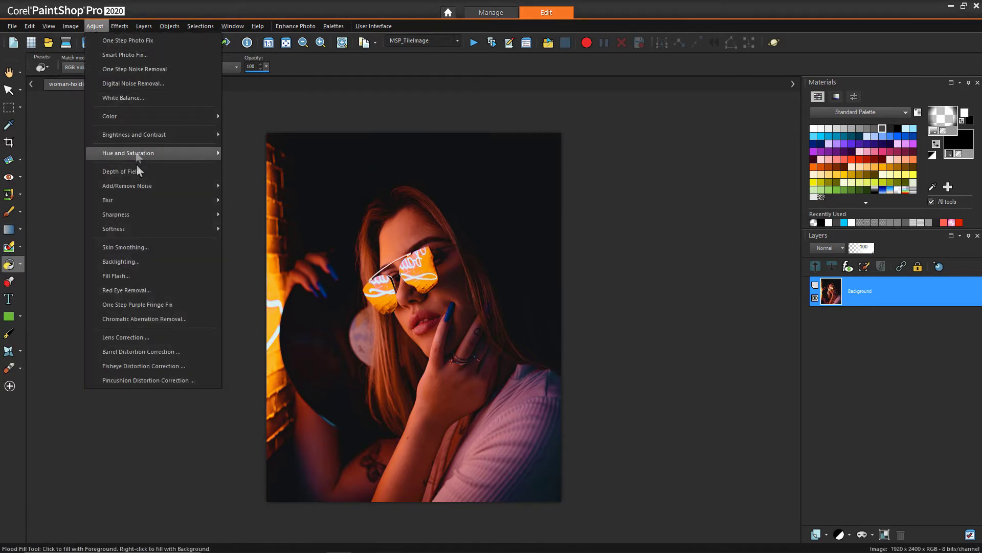
# - Soften the entire portrait with an Adjust > Blur > Gaussian Blur
pyautogui.moveTo(139, 200)
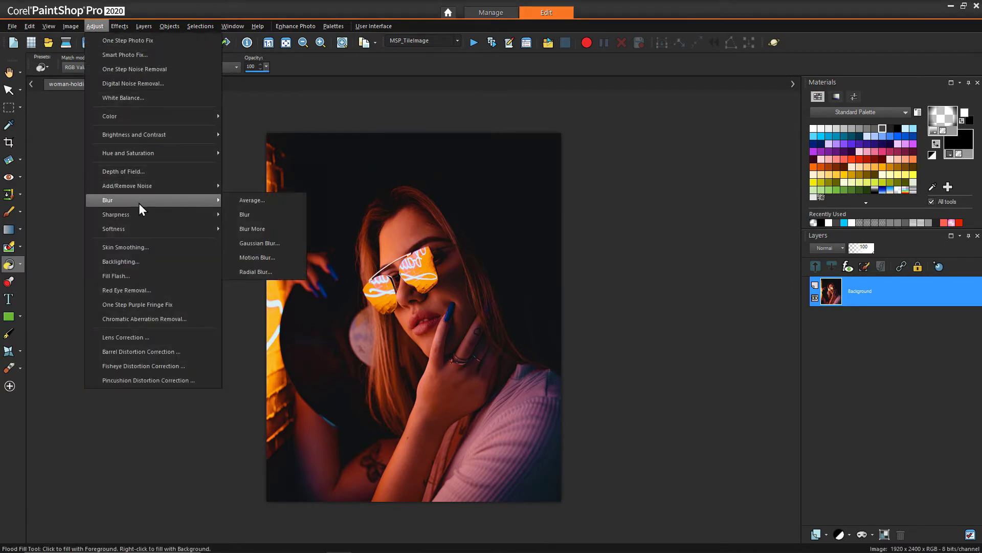
pyautogui.click(267, 243)
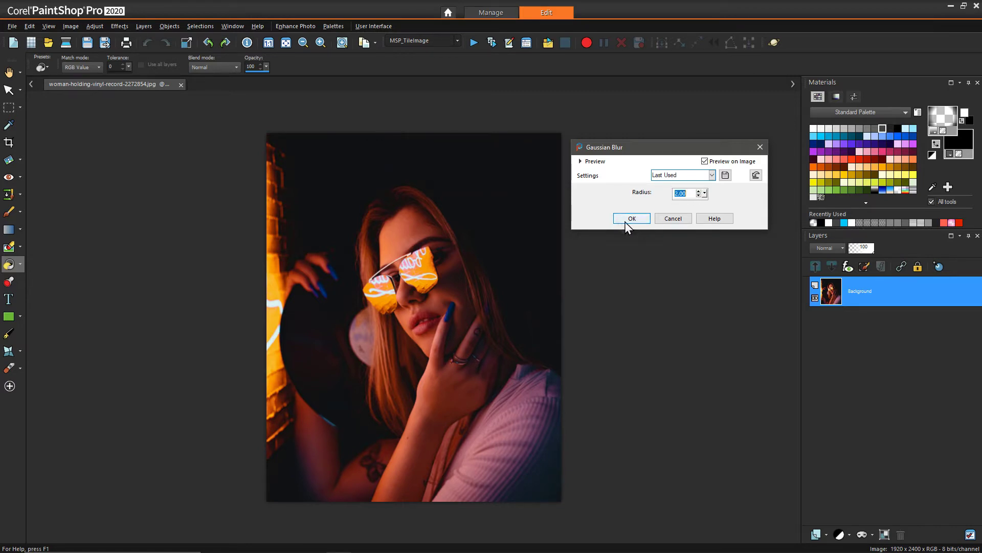
pyautogui.click(631, 218)
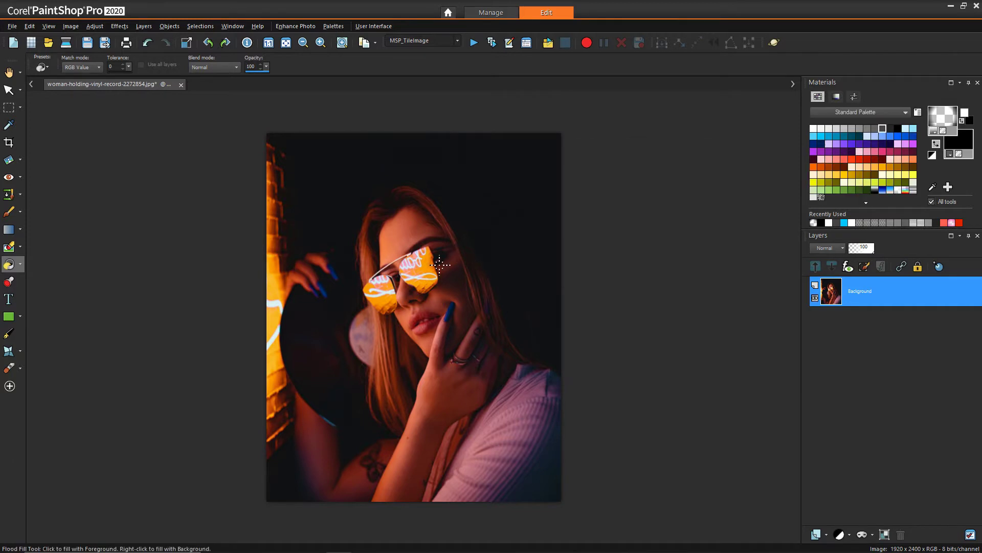
pyautogui.scroll(2, 439, 263)
pyautogui.scroll(-3, 439, 264)
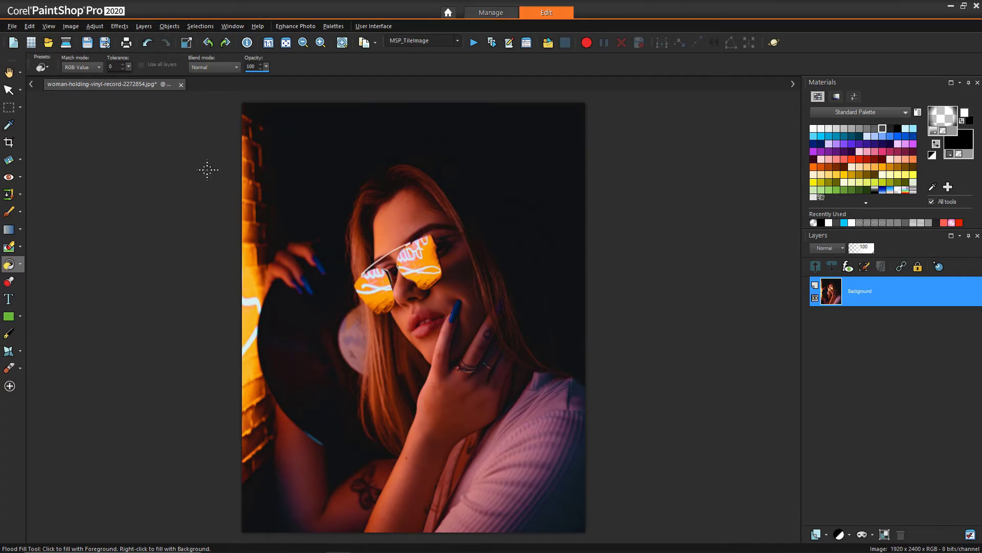
# - Split the photo to RGB, creating greyscale Red4, Green4 and Blue4 channel images
pyautogui.scroll(-1, 169, 140)
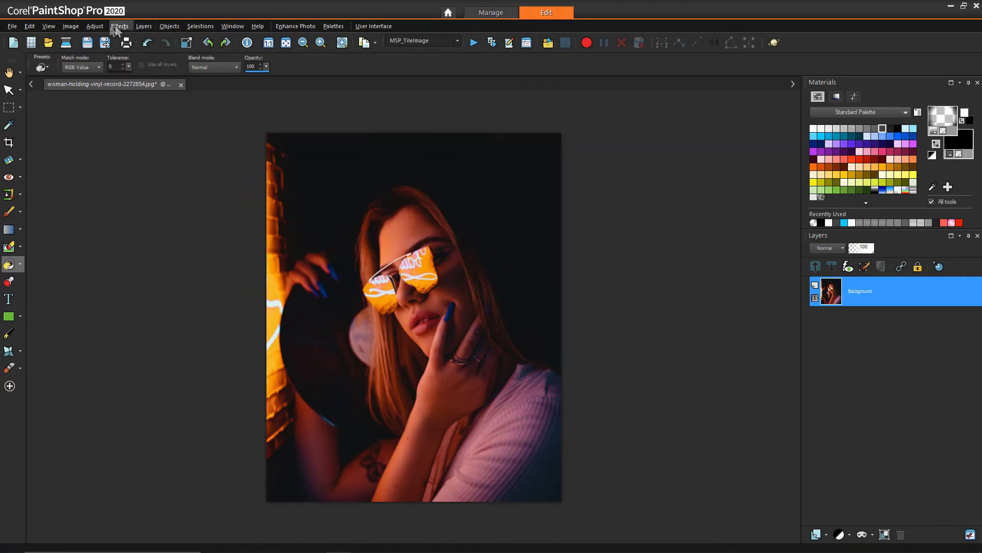
pyautogui.click(73, 28)
pyautogui.moveTo(127, 336)
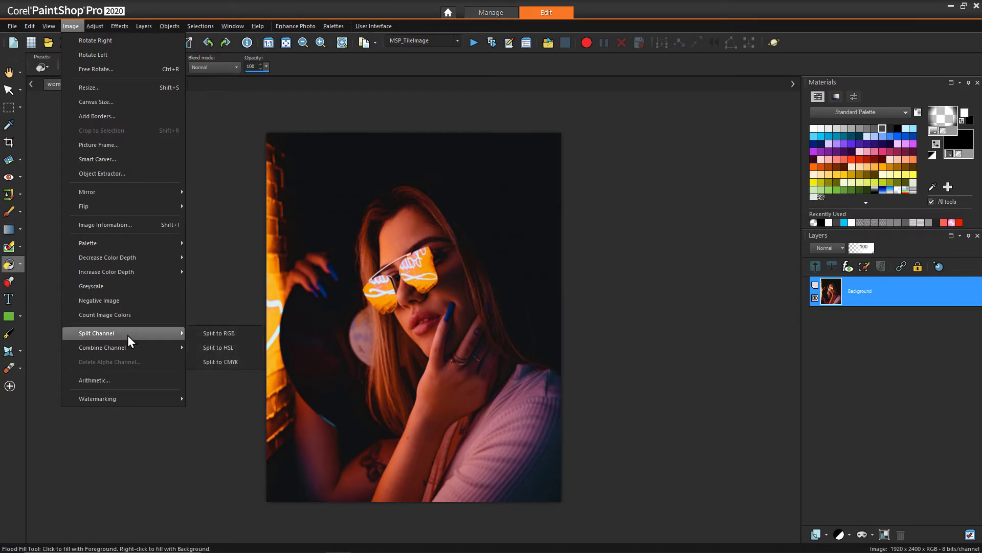
pyautogui.click(211, 333)
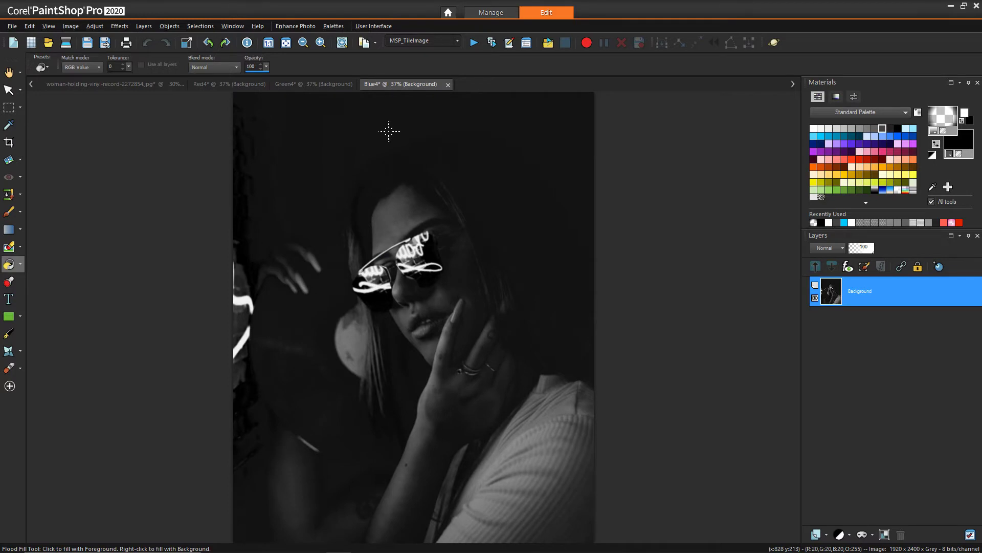
pyautogui.scroll(-2, 312, 180)
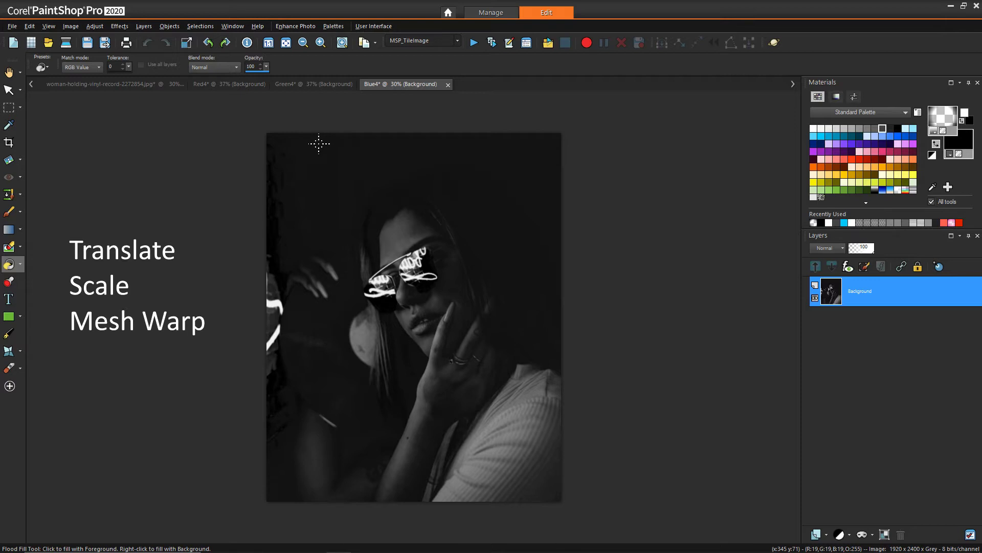
pyautogui.click(9, 352)
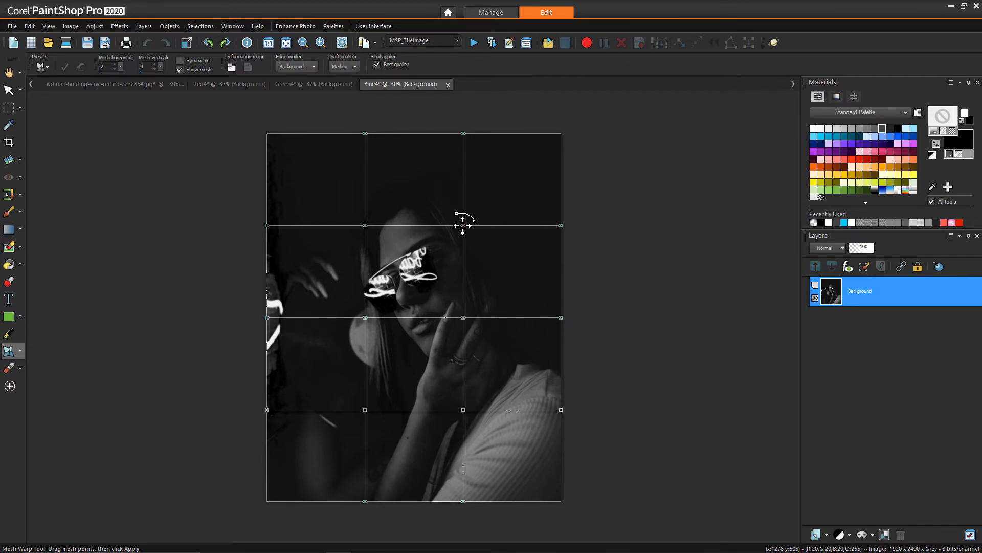
# - Mesh-warp Blue4, bending the top-middle column right and the lower-left area left
pyautogui.press('Return')
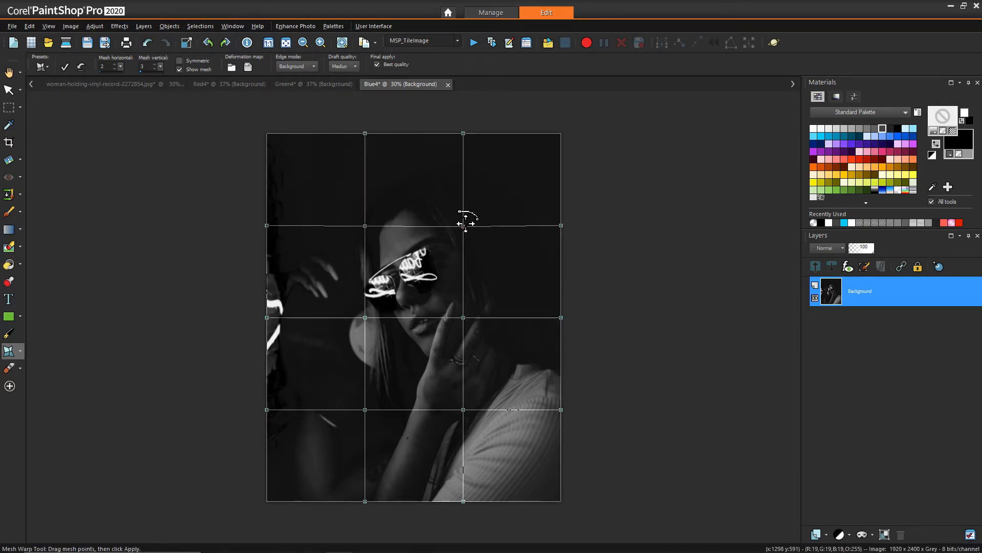
pyautogui.moveTo(466, 224); pyautogui.dragTo(475, 225)
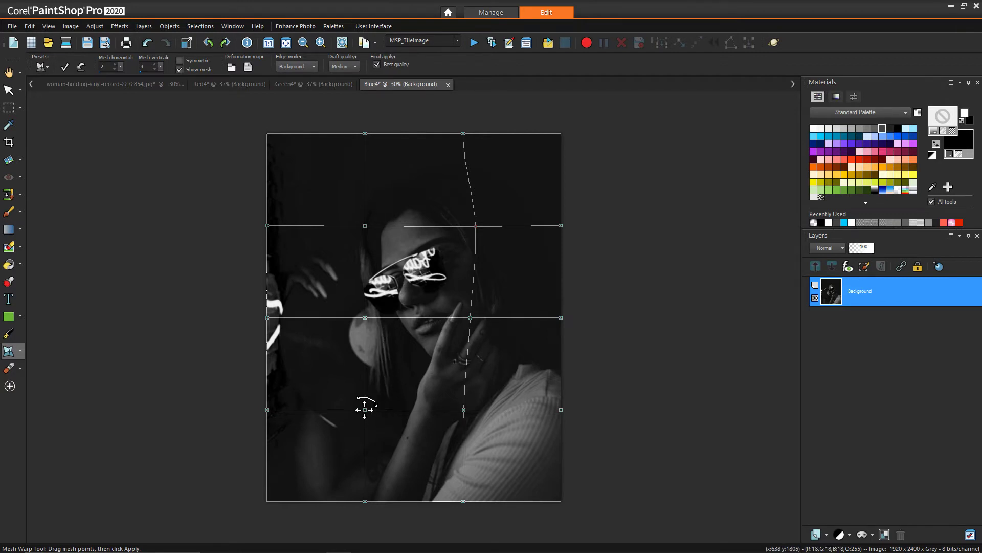
pyautogui.moveTo(365, 409); pyautogui.dragTo(358, 409)
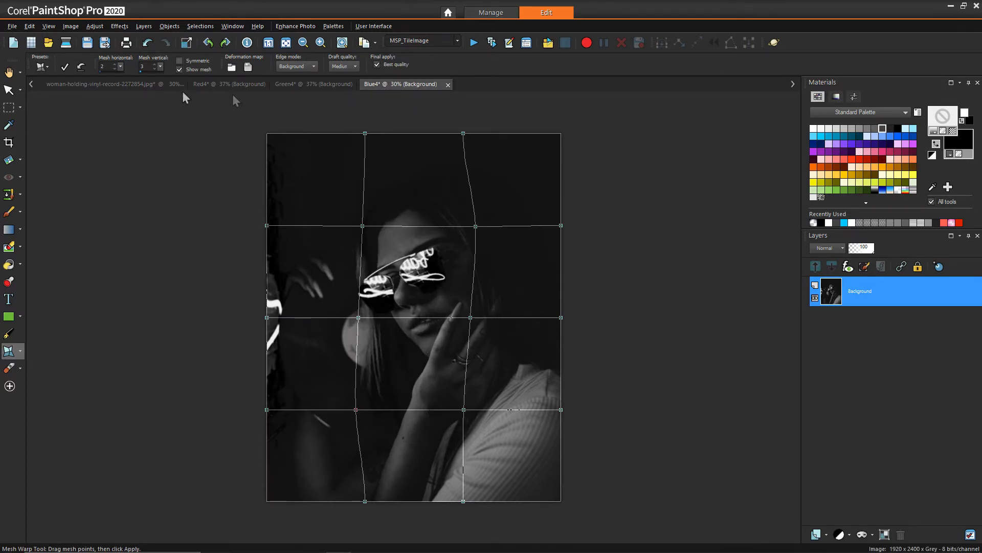
pyautogui.click(66, 67)
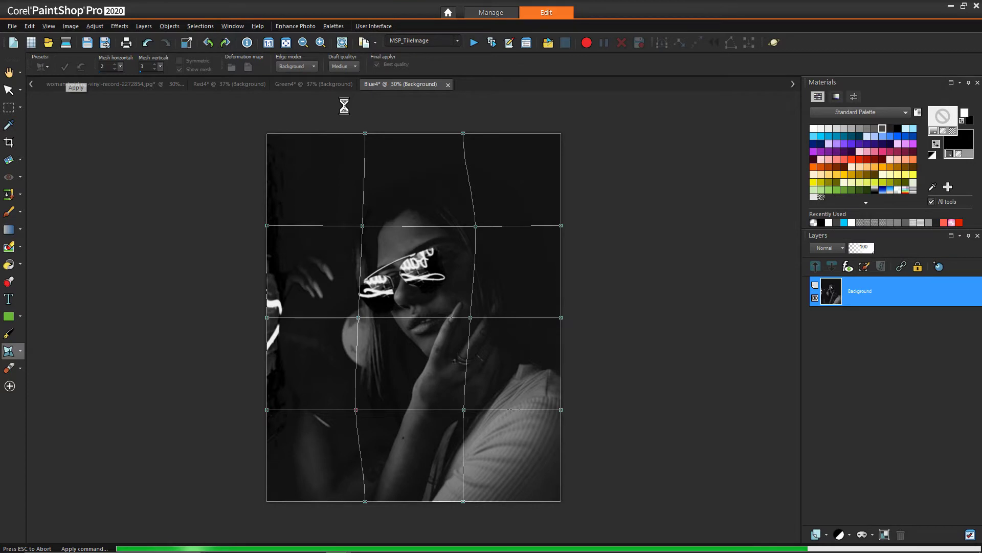
pyautogui.click(230, 84)
# - Mesh-warp Red4, nudging the upper-left column left and the lower-right strip right
pyautogui.scroll(-1, 378, 179)
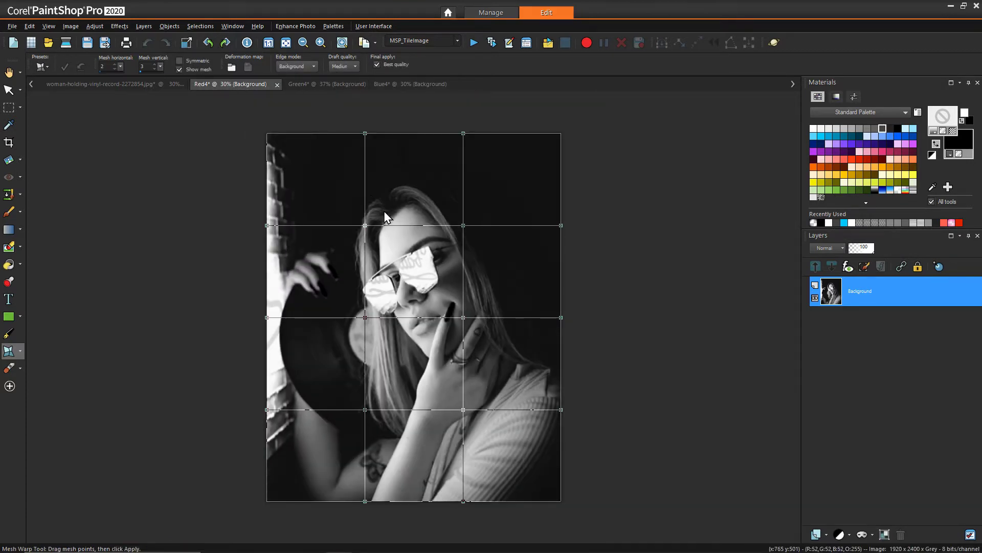
pyautogui.moveTo(364, 225); pyautogui.dragTo(360, 224)
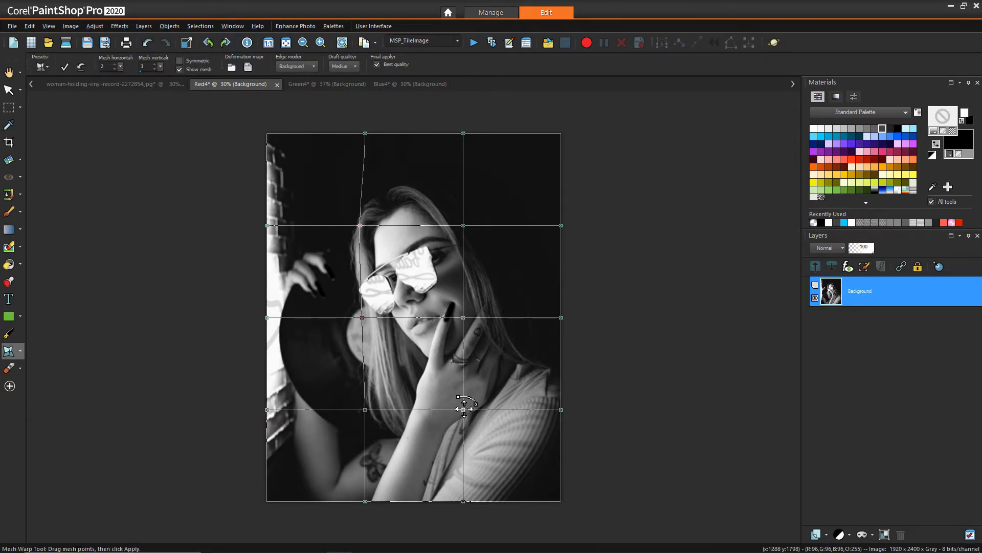
pyautogui.click(464, 409)
pyautogui.moveTo(463, 408); pyautogui.dragTo(469, 410)
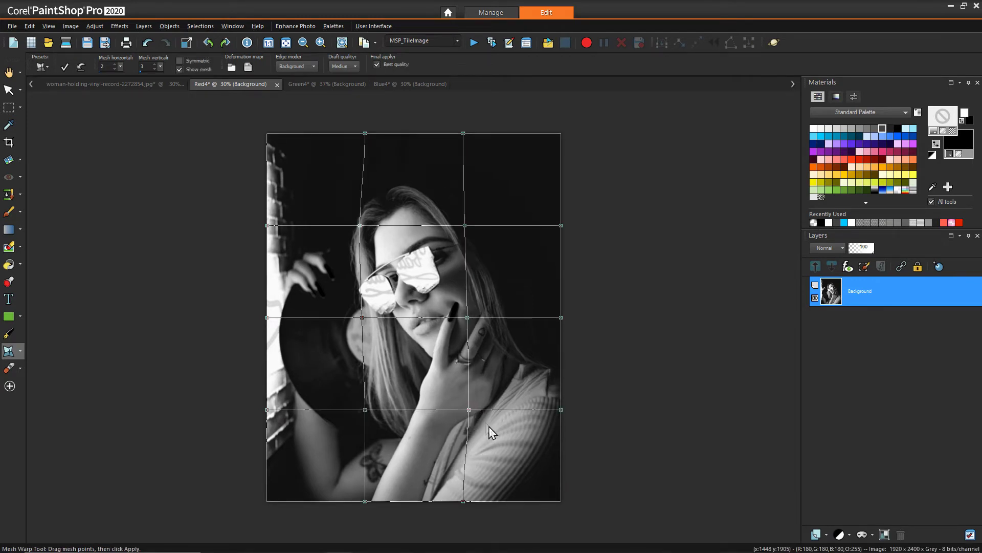
pyautogui.click(65, 66)
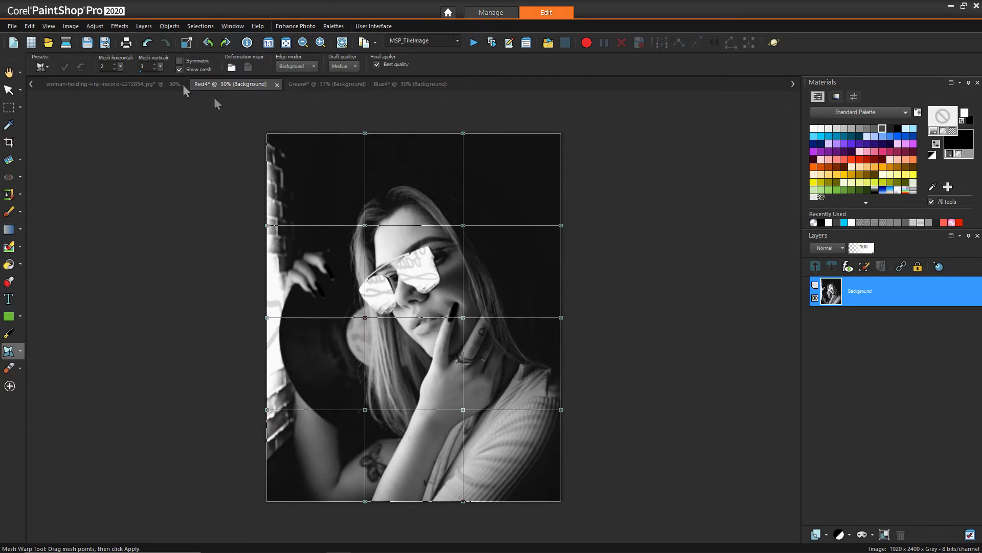
pyautogui.click(72, 24)
# - Combine Red4, Green4 and Blue4 into a new colour Image5, then return to the original photo
pyautogui.moveTo(119, 347)
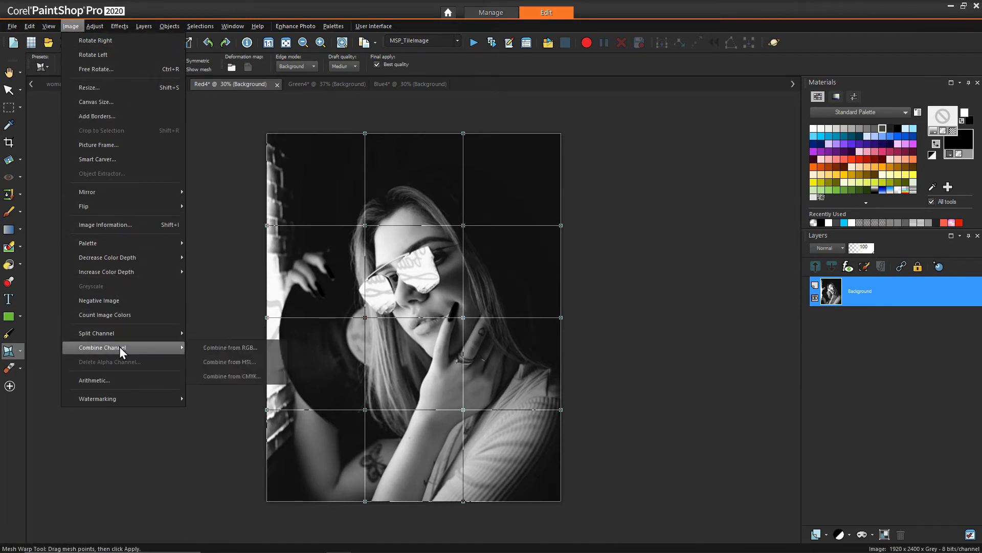
pyautogui.click(225, 347)
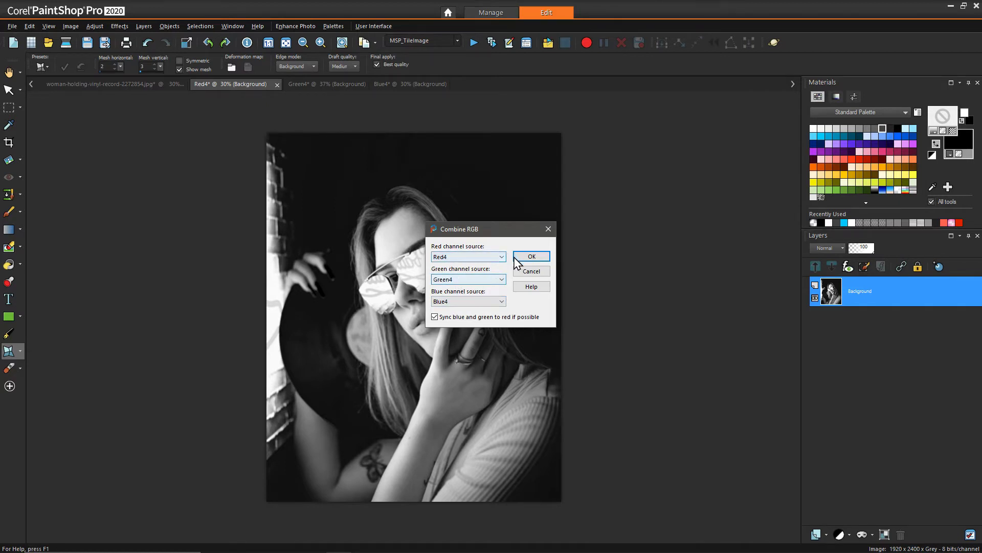
pyautogui.click(532, 256)
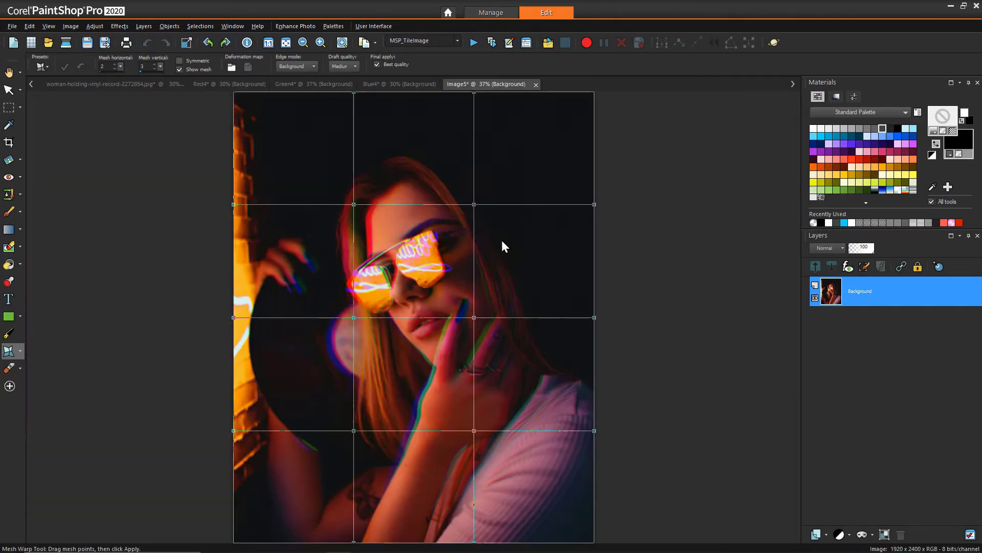
pyautogui.scroll(-1, 437, 259)
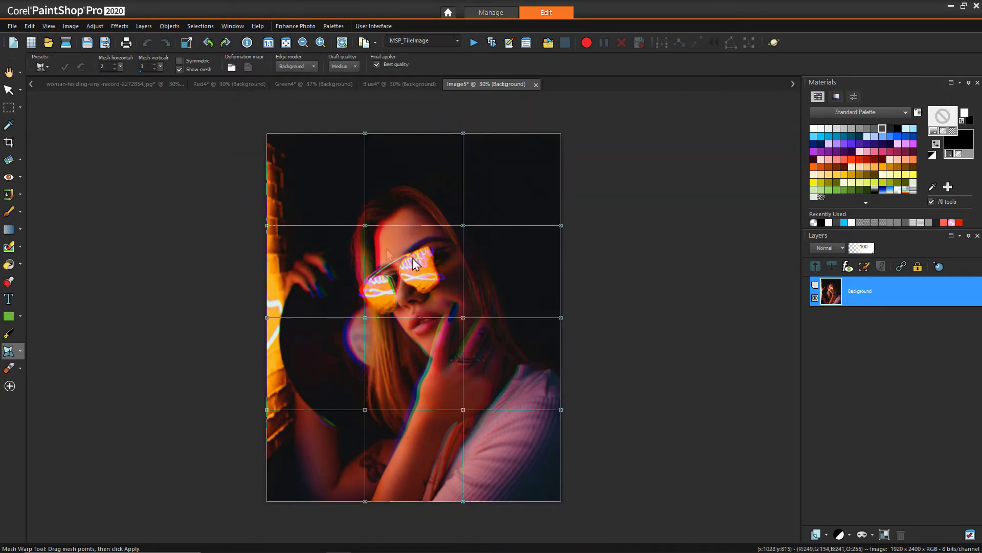
pyautogui.click(9, 72)
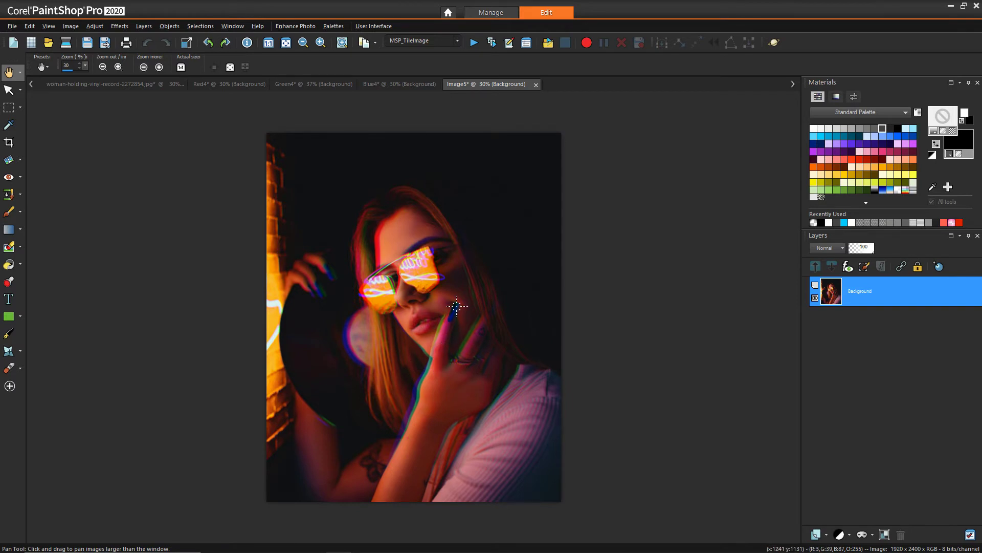
pyautogui.click(131, 84)
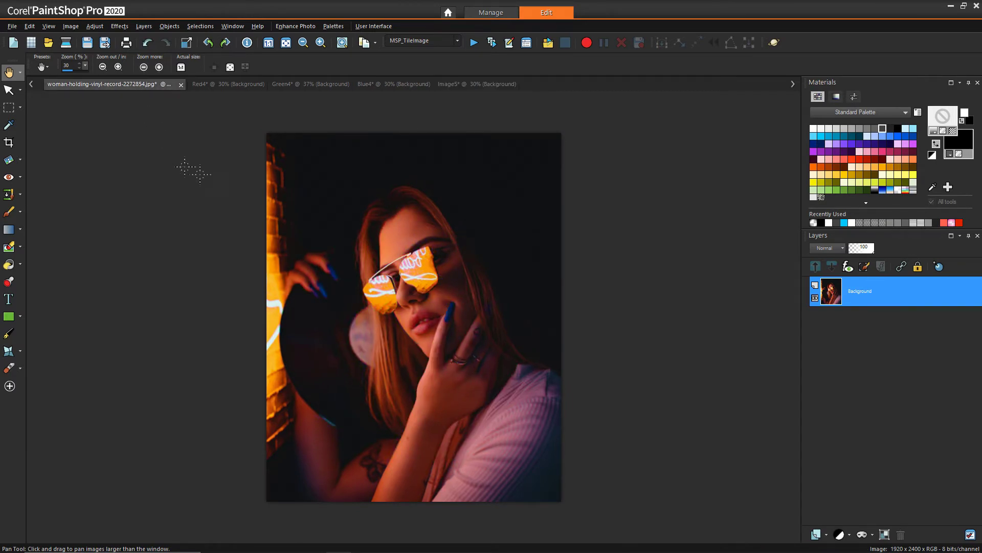
# - Copy the original photo and paste it into Image5 as a new layer
pyautogui.rightClick(340, 228)
pyautogui.click(372, 249)
pyautogui.click(476, 84)
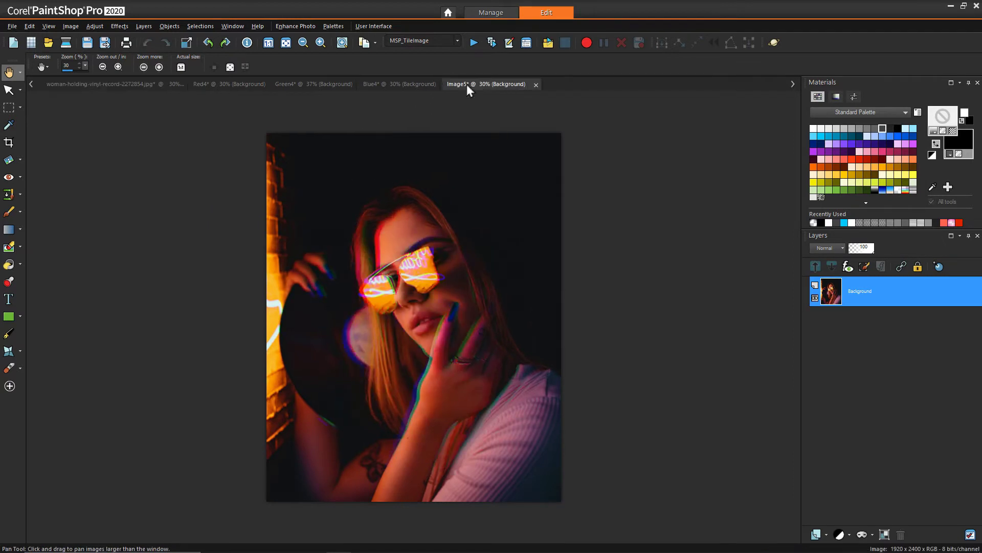
pyautogui.rightClick(412, 258)
pyautogui.moveTo(450, 311)
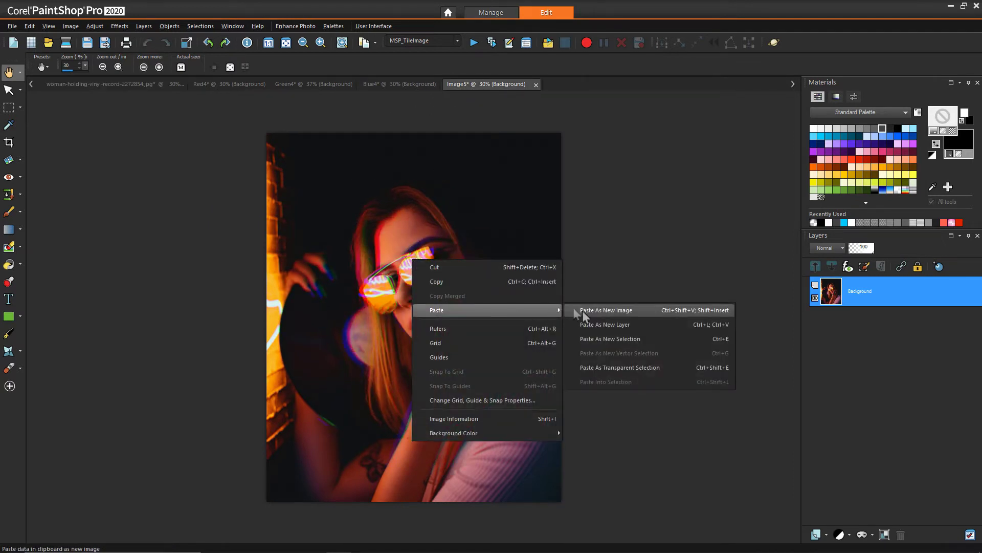
pyautogui.click(595, 324)
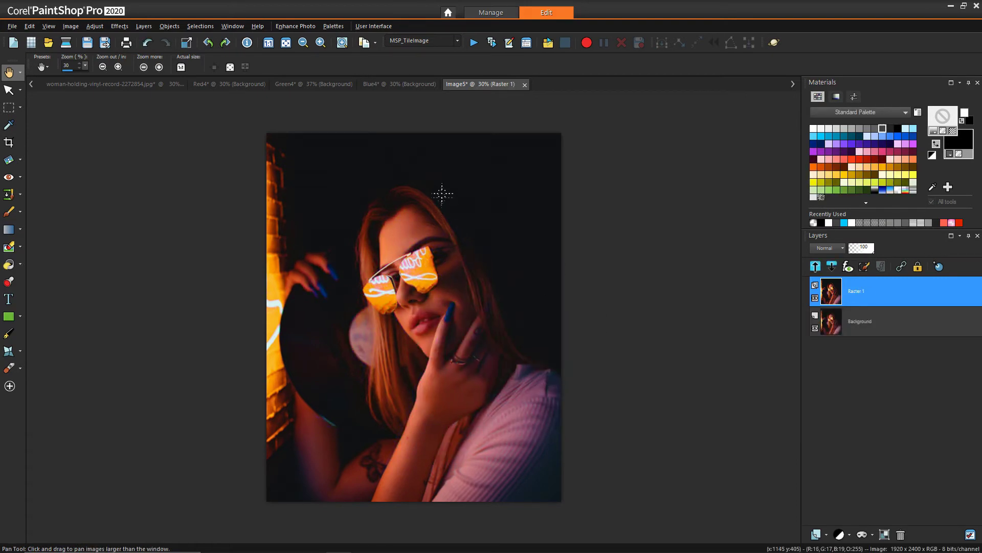
# - Close the Blue4, Green4 and Red4 channel images without saving changes
pyautogui.click(397, 84)
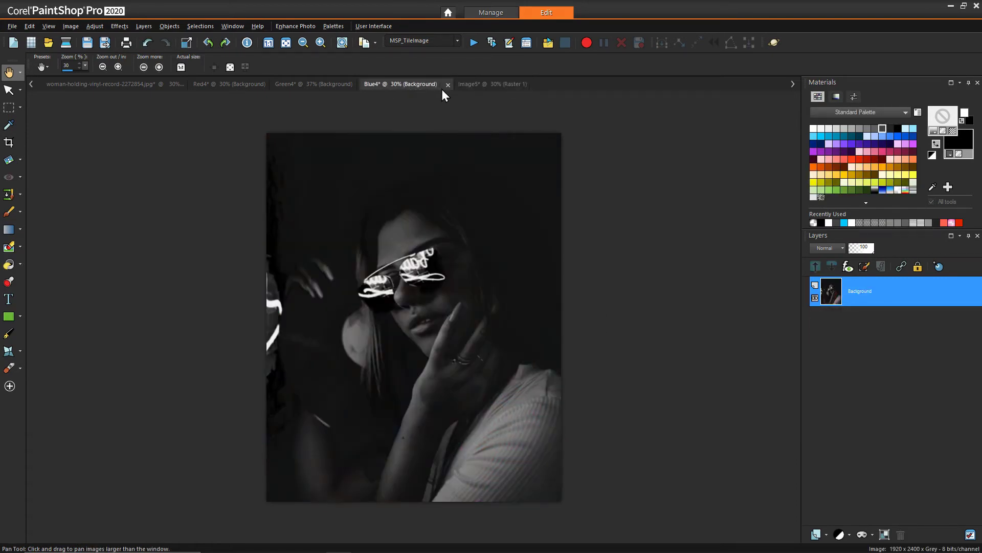
pyautogui.click(447, 84)
pyautogui.click(498, 302)
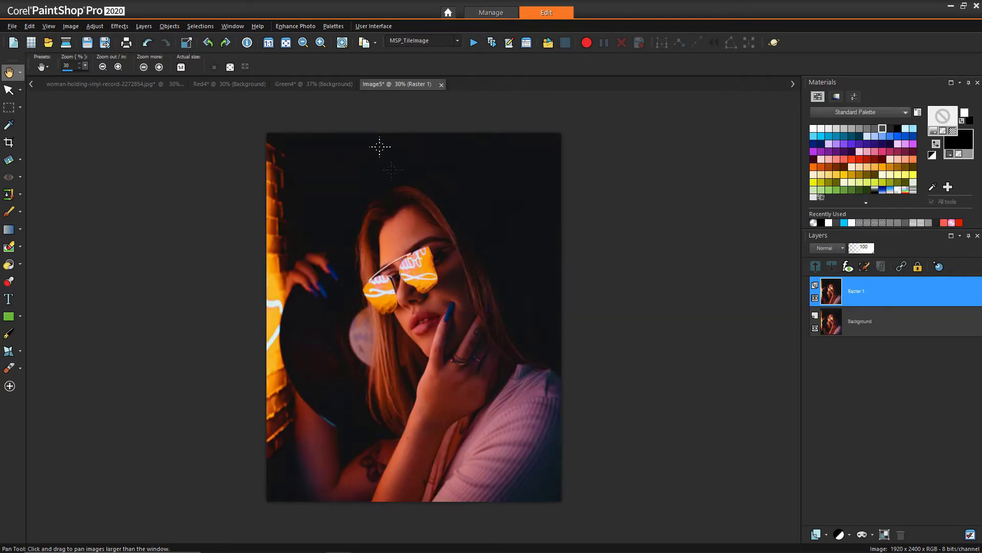
pyautogui.click(316, 84)
pyautogui.click(361, 85)
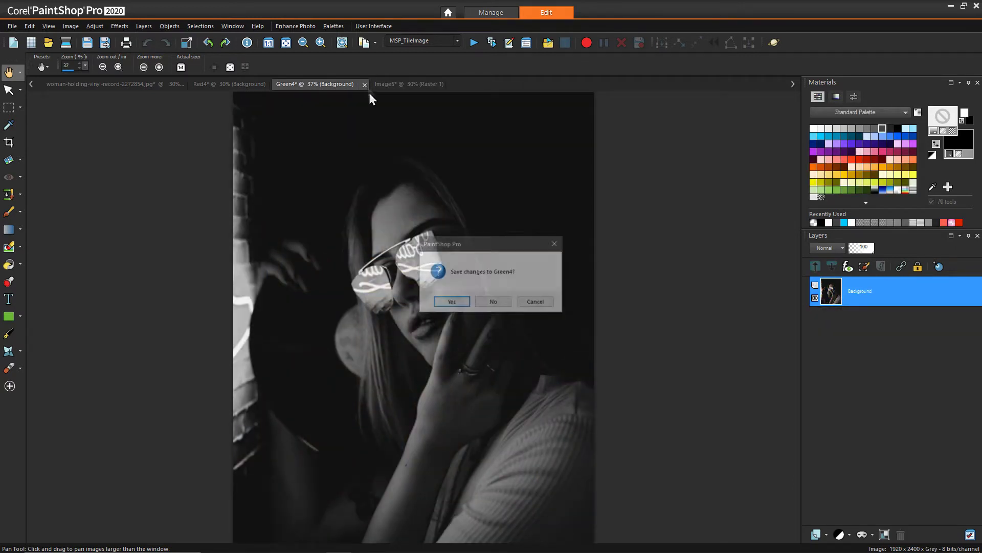
pyautogui.click(490, 302)
pyautogui.click(232, 84)
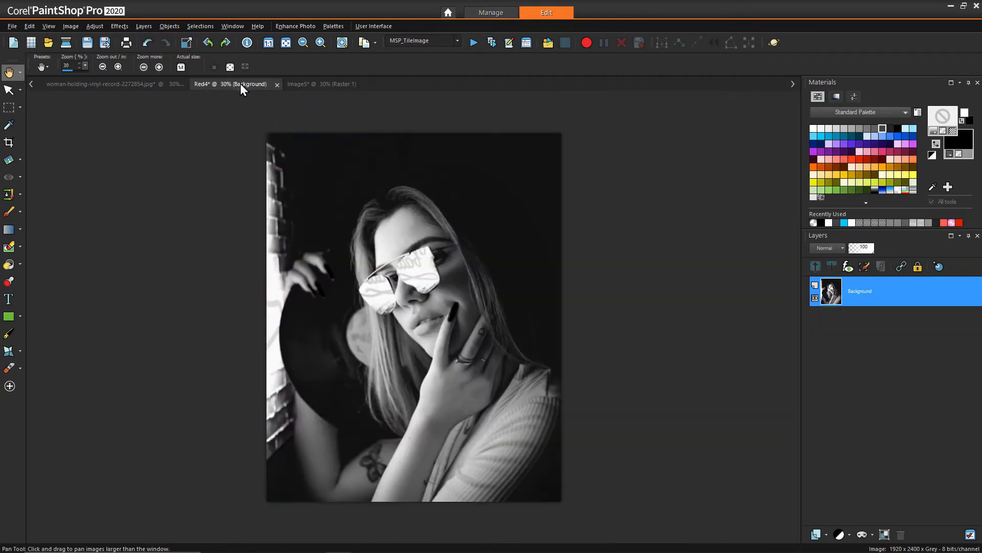
pyautogui.click(276, 85)
pyautogui.click(494, 302)
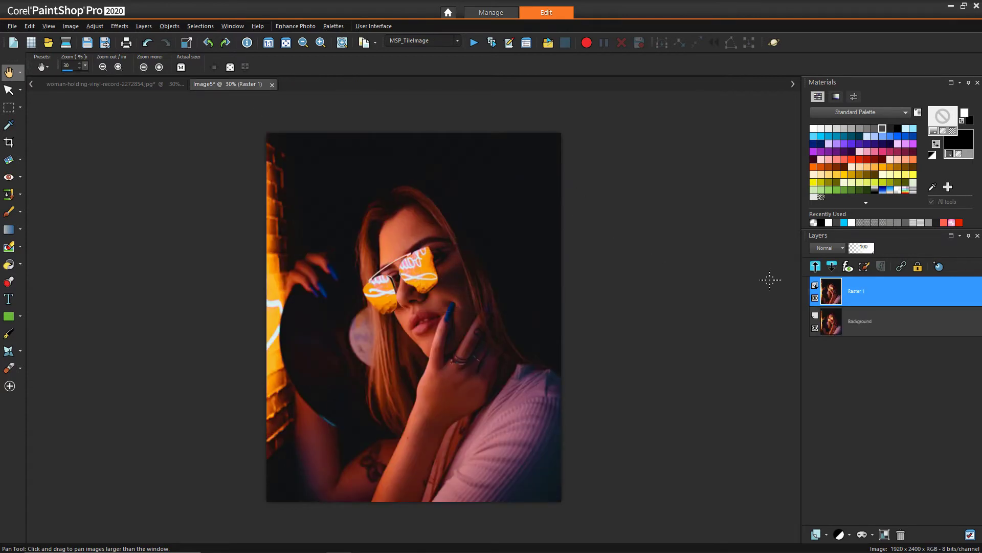
# - Rename the Raster 1 layer to 'Distortion'
pyautogui.moveTo(851, 294)
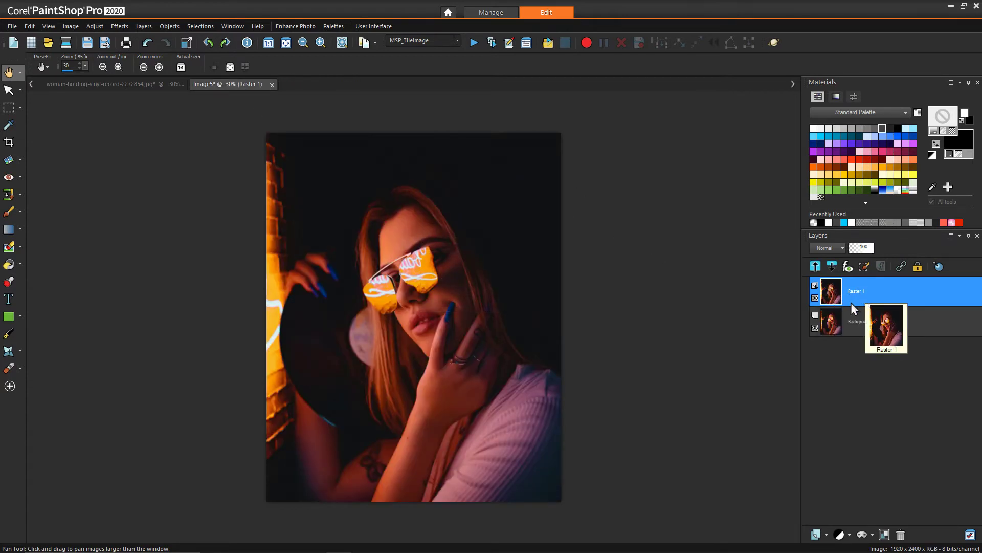
pyautogui.rightClick(854, 292)
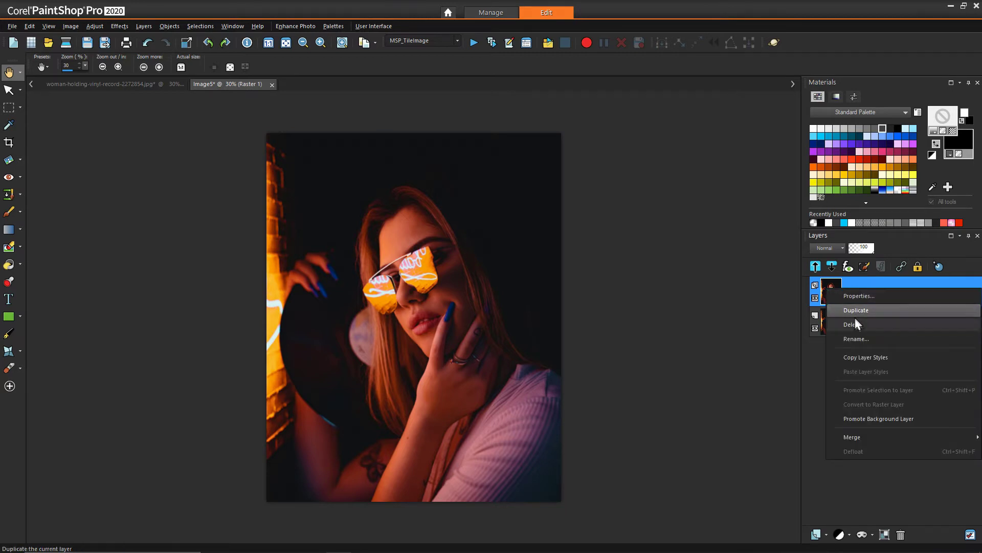
pyautogui.click(860, 339)
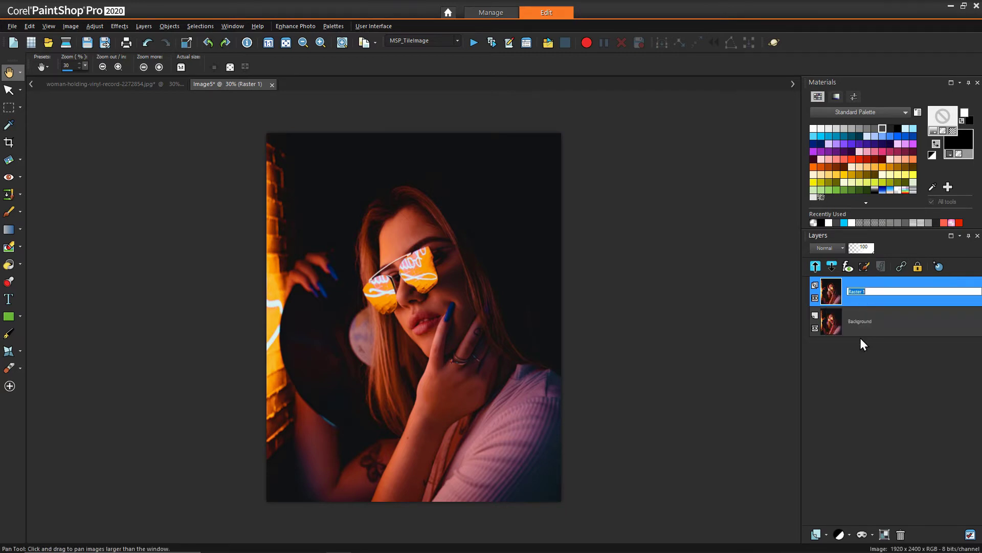
pyautogui.write('Distortion')
pyautogui.press('Return')
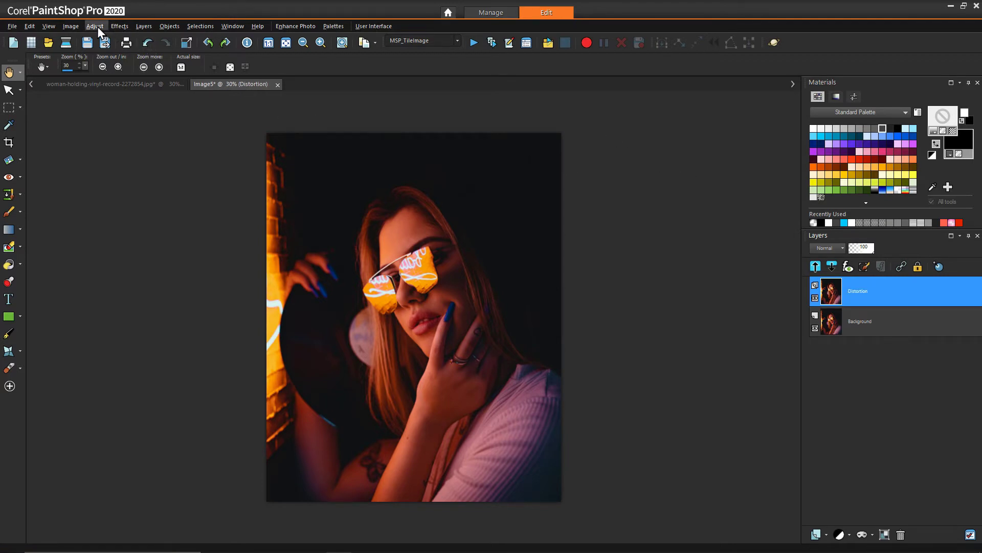
# - Mesh-warp the Distortion layer, shifting an upper point right and a lower column left
pyautogui.click(8, 350)
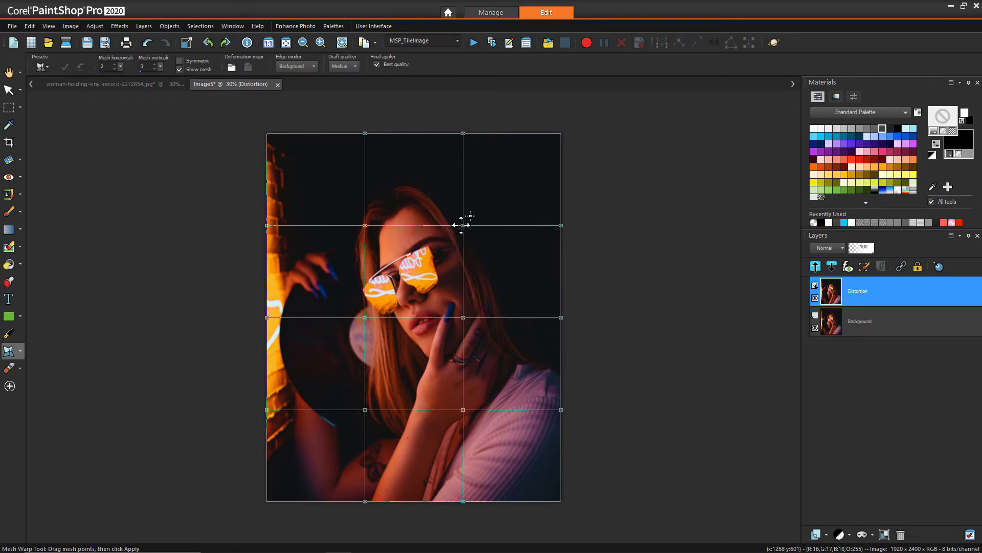
pyautogui.moveTo(463, 226); pyautogui.dragTo(468, 225)
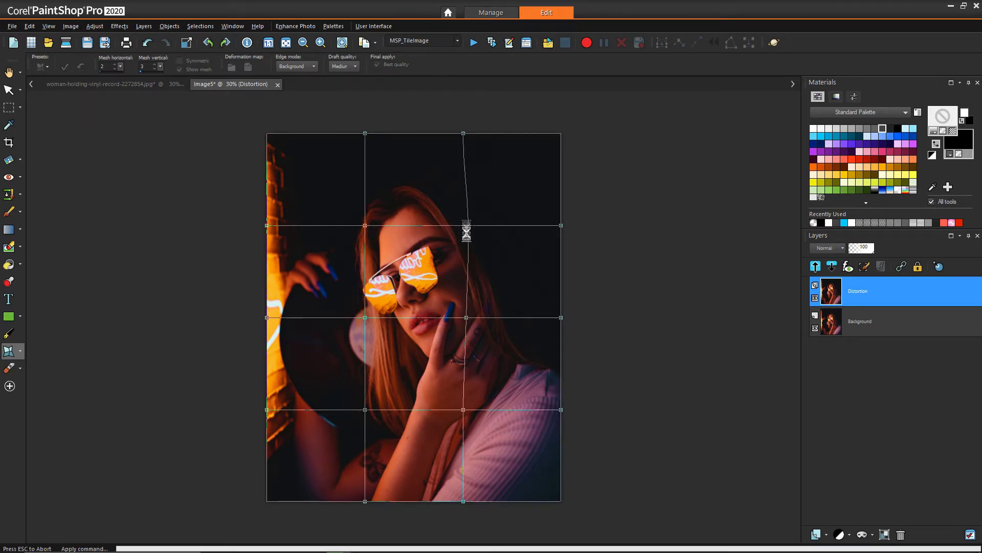
pyautogui.moveTo(364, 410); pyautogui.dragTo(359, 410)
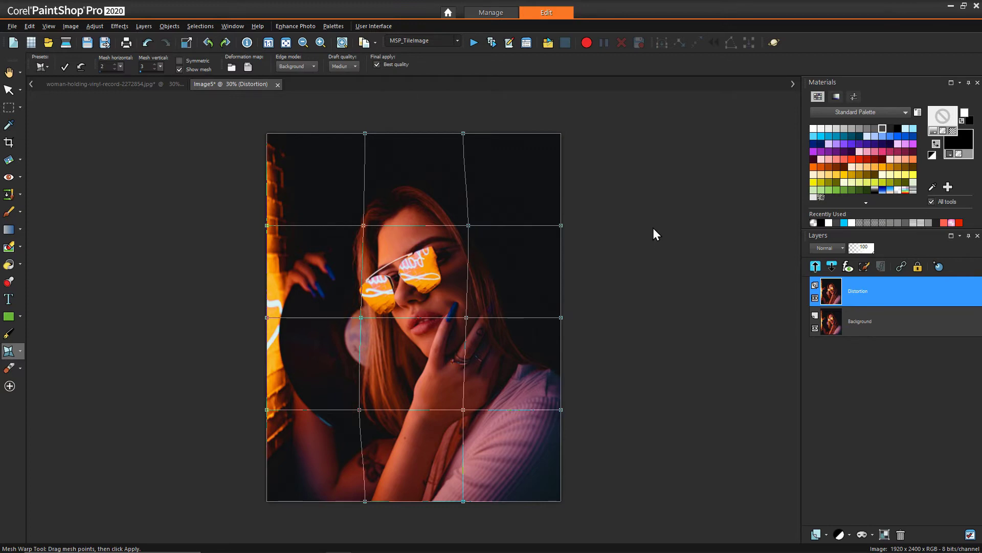
pyautogui.click(64, 67)
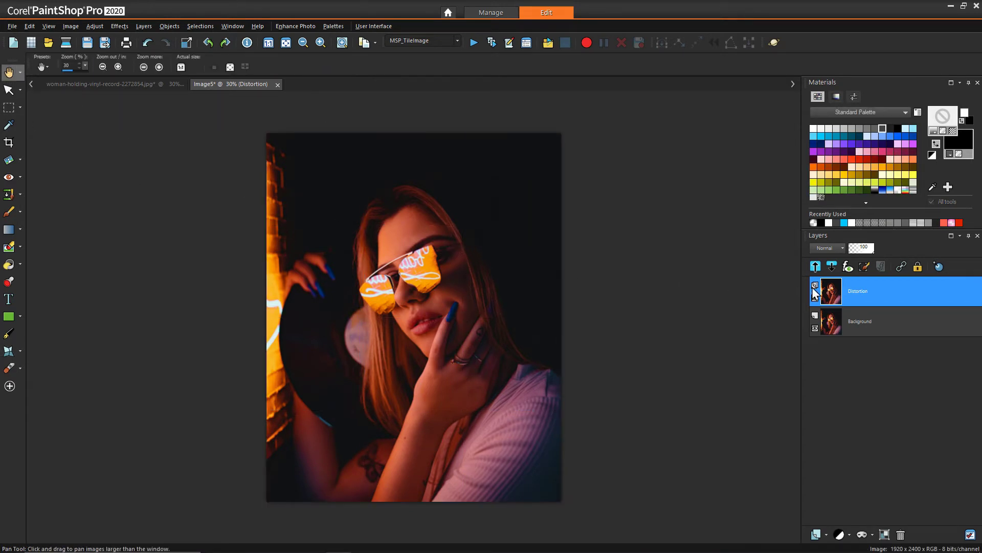
# - Add a new raster layer above Distortion and flood-fill it solid white
pyautogui.moveTo(852, 295)
pyautogui.click(817, 533)
pyautogui.click(831, 445)
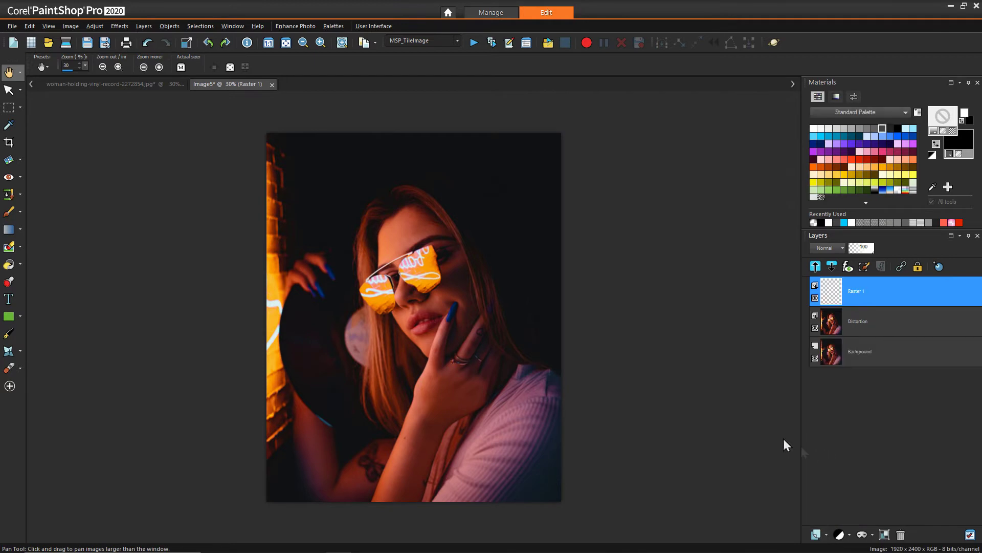
pyautogui.click(9, 264)
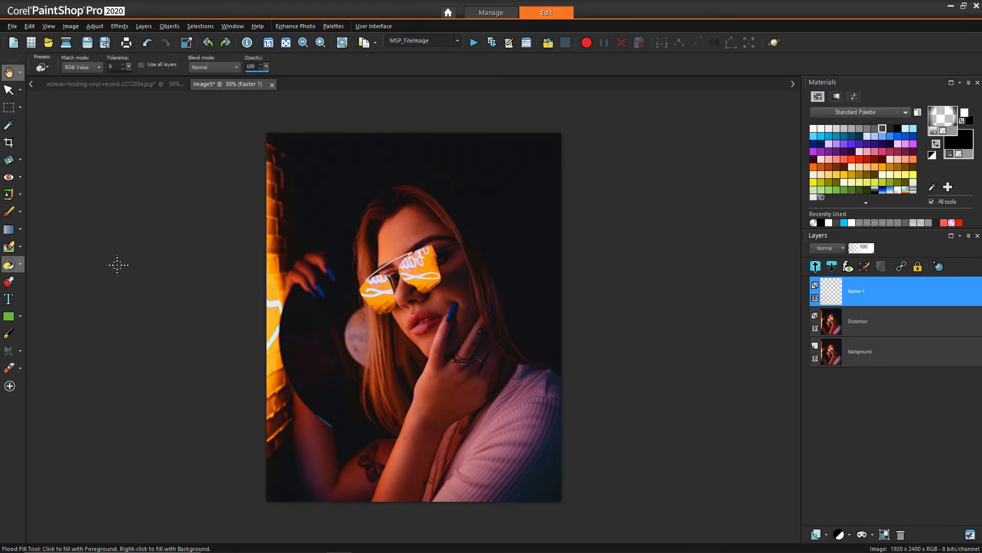
pyautogui.rightClick(931, 121)
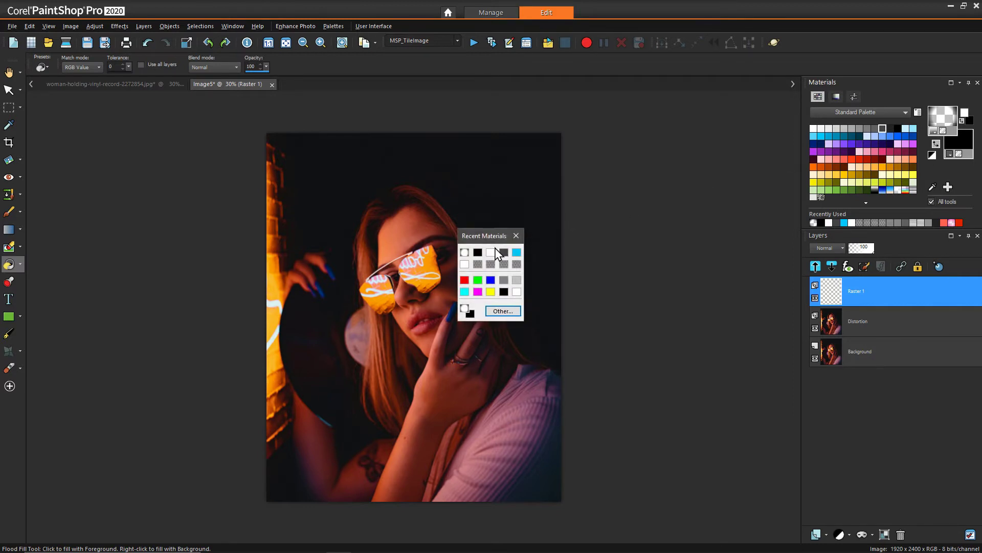
pyautogui.click(497, 254)
pyautogui.click(432, 266)
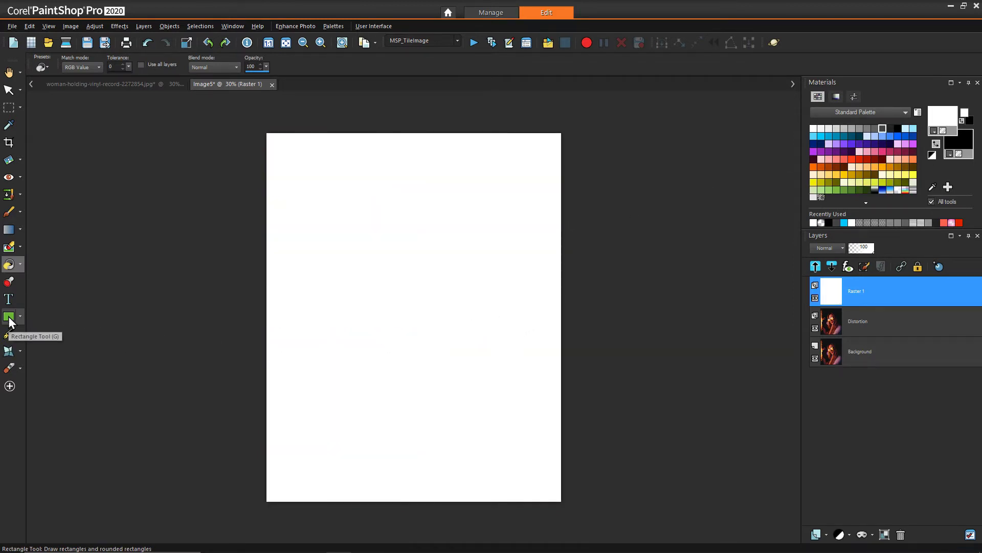
# - Lower the white Raster 1 layer's opacity to 51 to wash out the photo
pyautogui.click(9, 319)
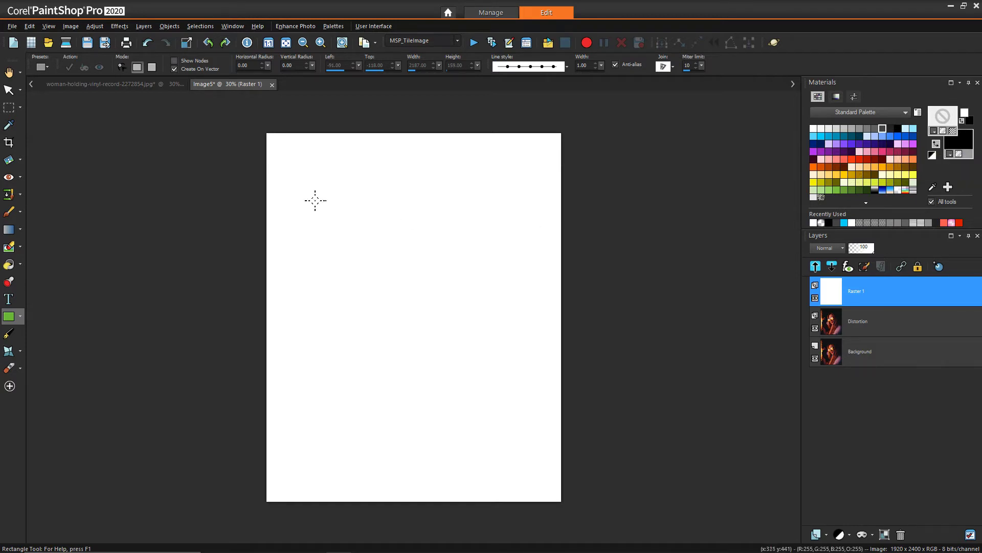
pyautogui.click(865, 250)
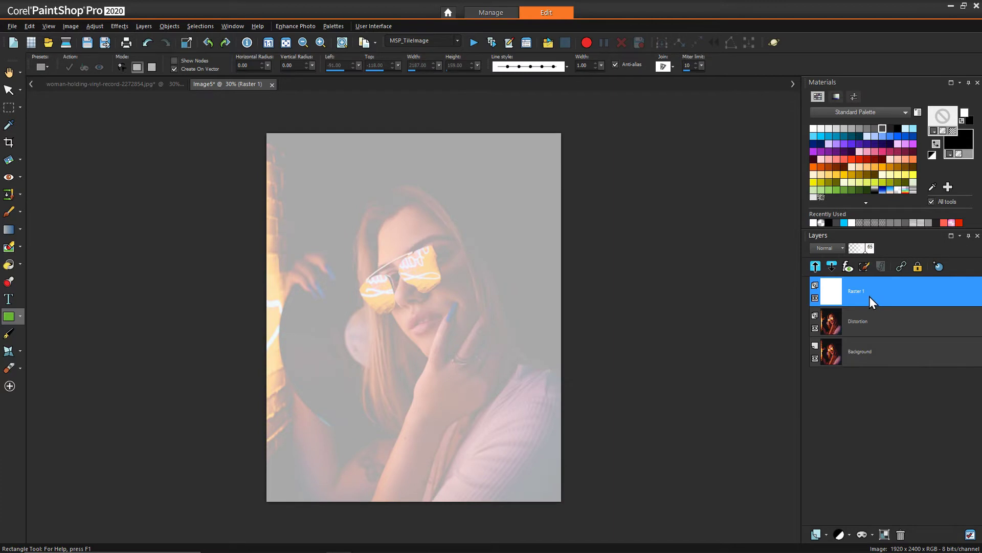
pyautogui.click(862, 250)
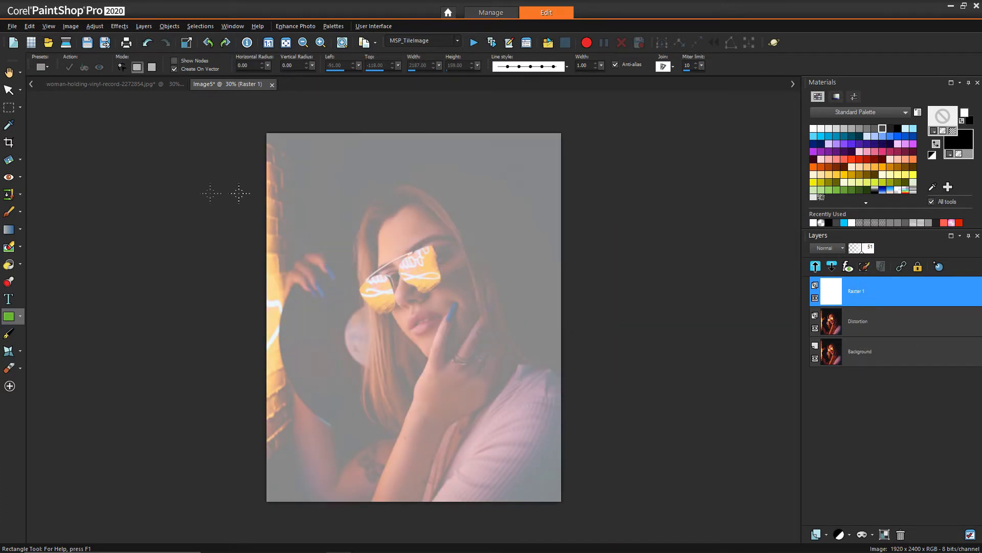
pyautogui.moveTo(896, 357)
pyautogui.moveTo(858, 358)
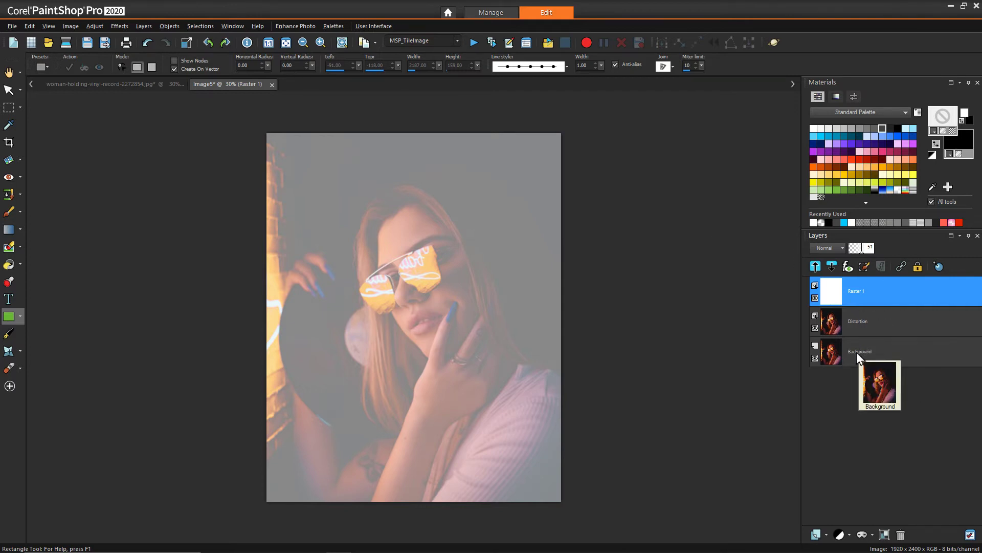
pyautogui.rightClick(237, 132)
# - Draw nine full-width black bars of varying thickness from the top of the canvas to near the bottom
pyautogui.moveTo(254, 121); pyautogui.dragTo(594, 239)
pyautogui.moveTo(264, 248); pyautogui.dragTo(570, 254)
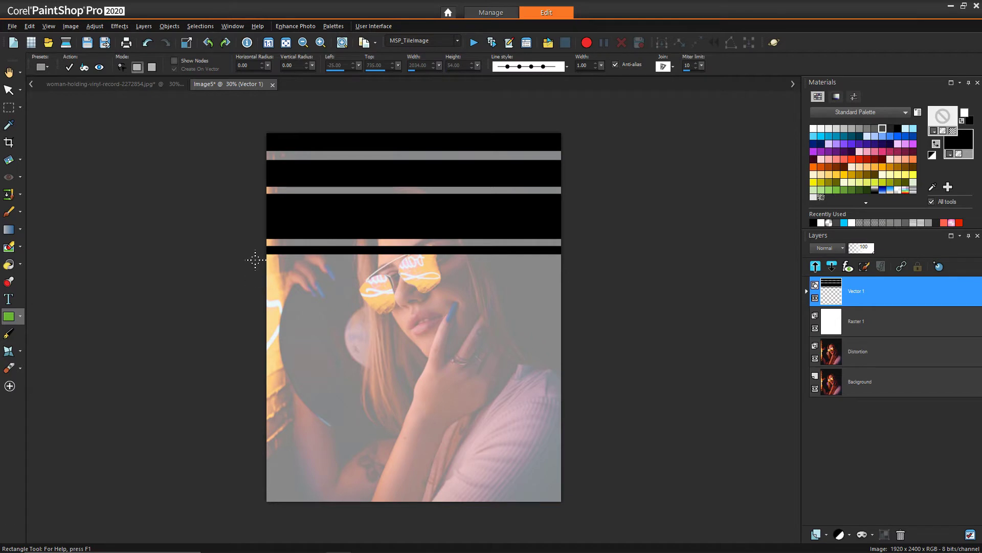
pyautogui.moveTo(256, 260); pyautogui.dragTo(574, 278)
pyautogui.moveTo(263, 283); pyautogui.dragTo(573, 302)
pyautogui.moveTo(260, 306); pyautogui.dragTo(577, 316)
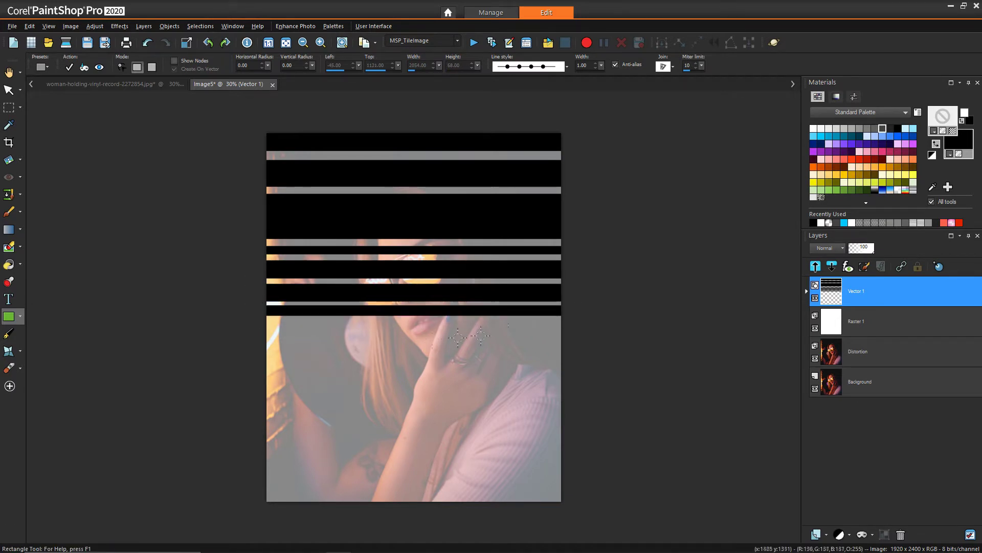
pyautogui.moveTo(252, 324); pyautogui.dragTo(596, 346)
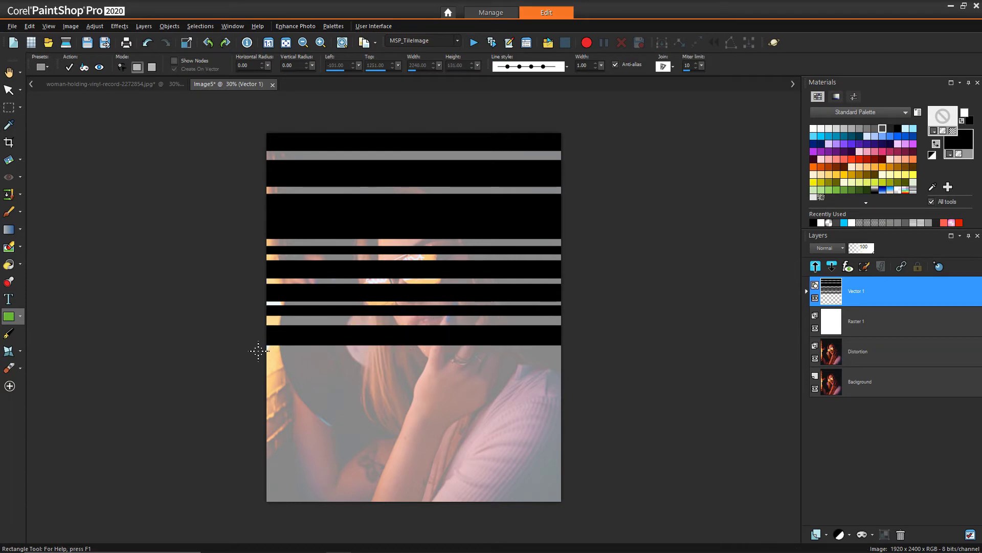
pyautogui.moveTo(258, 353); pyautogui.dragTo(594, 374)
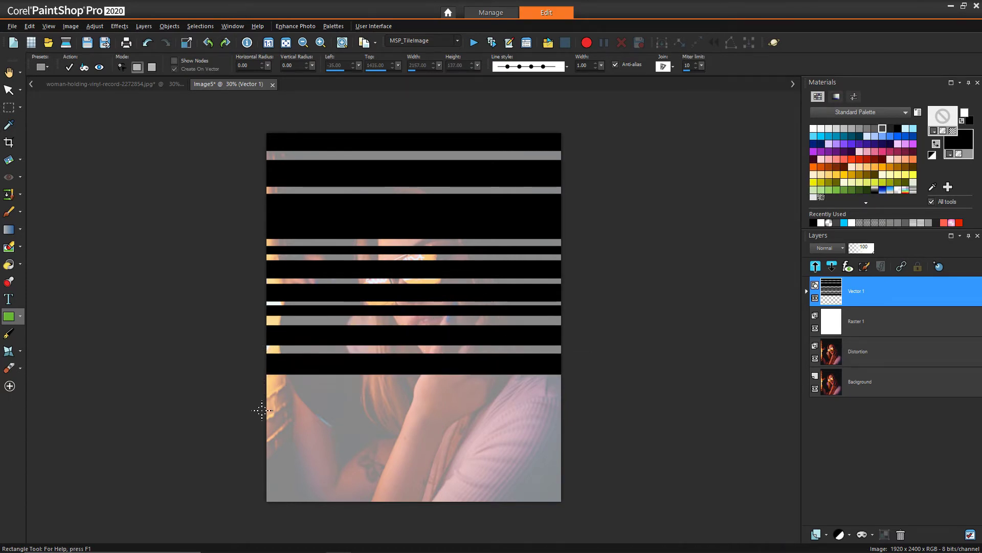
pyautogui.moveTo(261, 410); pyautogui.dragTo(576, 425)
pyautogui.moveTo(259, 446); pyautogui.dragTo(598, 510)
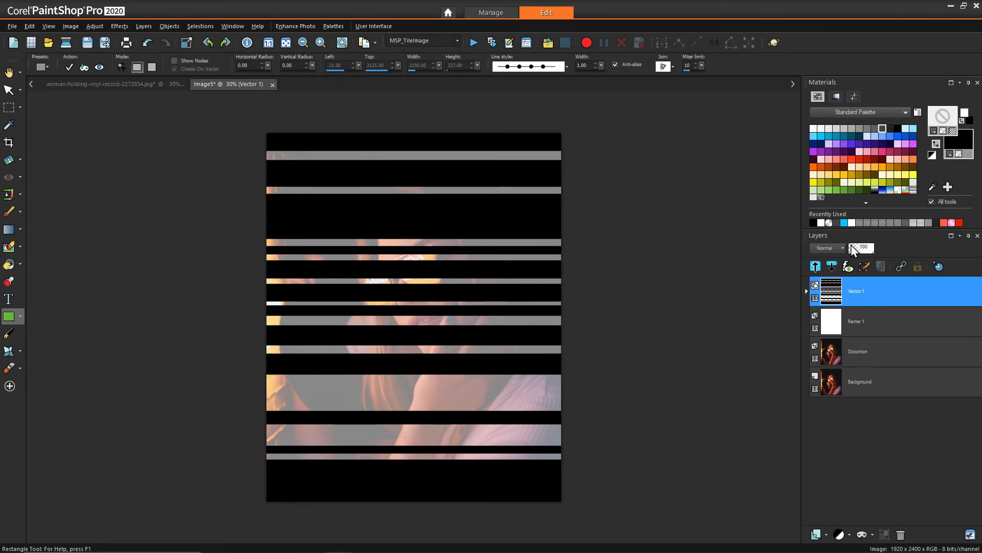
pyautogui.click(862, 326)
# - Restore the white Raster 1 layer to 100 opacity and mask Distortion from Image5's source luminance
pyautogui.click(863, 250)
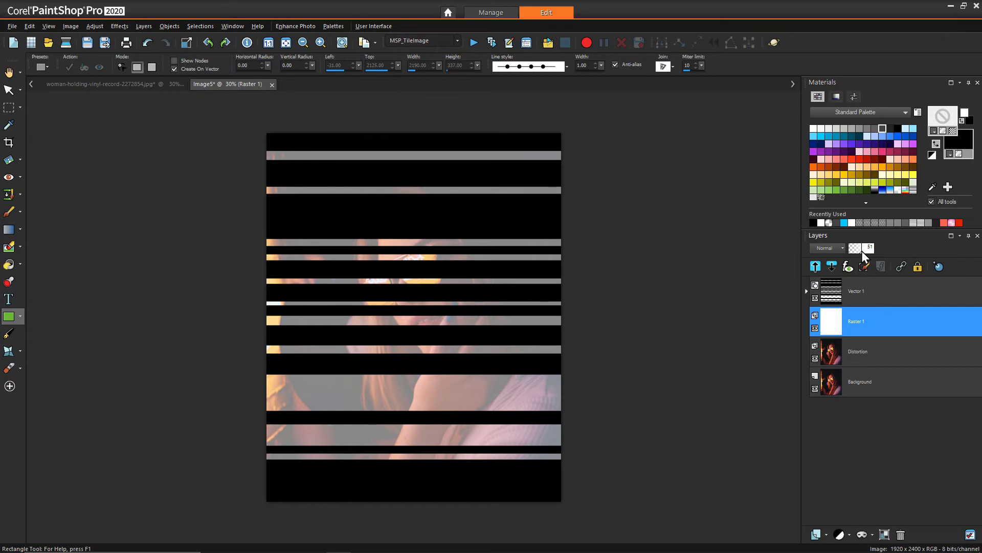
pyautogui.moveTo(863, 250); pyautogui.dragTo(879, 252)
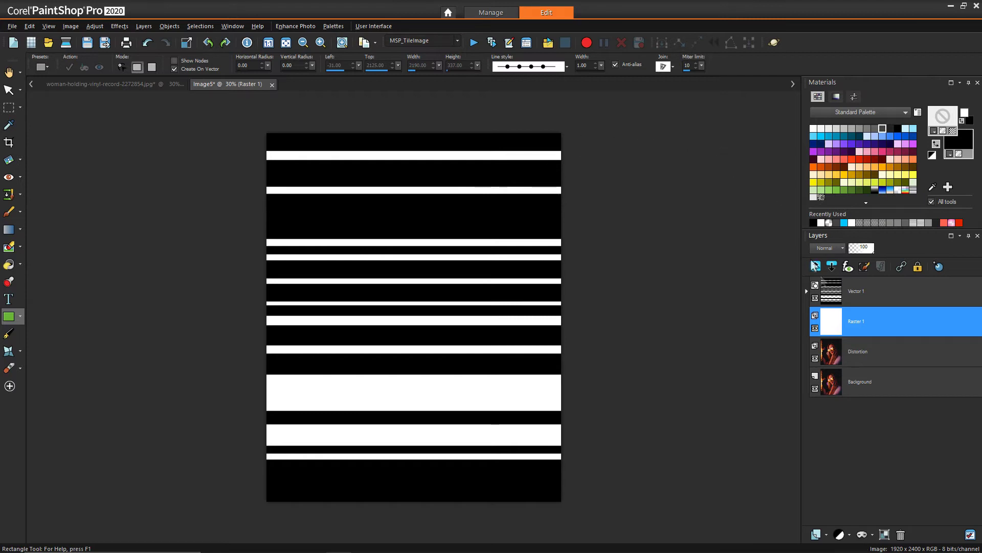
pyautogui.click(875, 353)
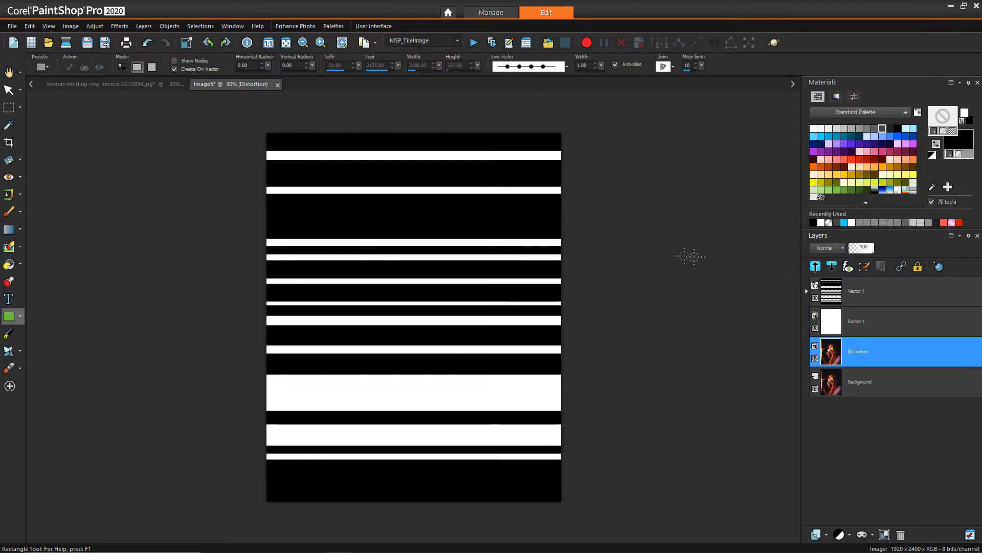
pyautogui.click(871, 534)
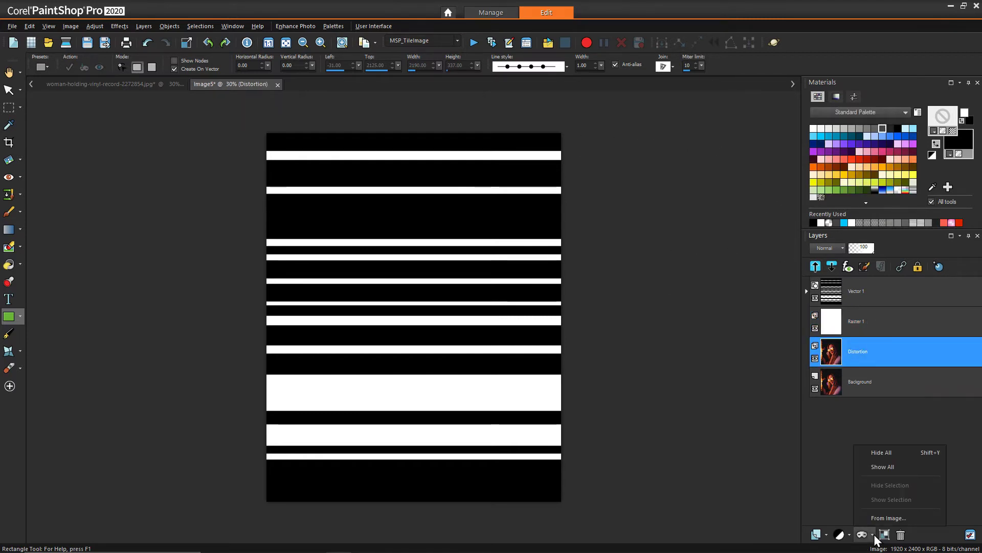
pyautogui.click(871, 534)
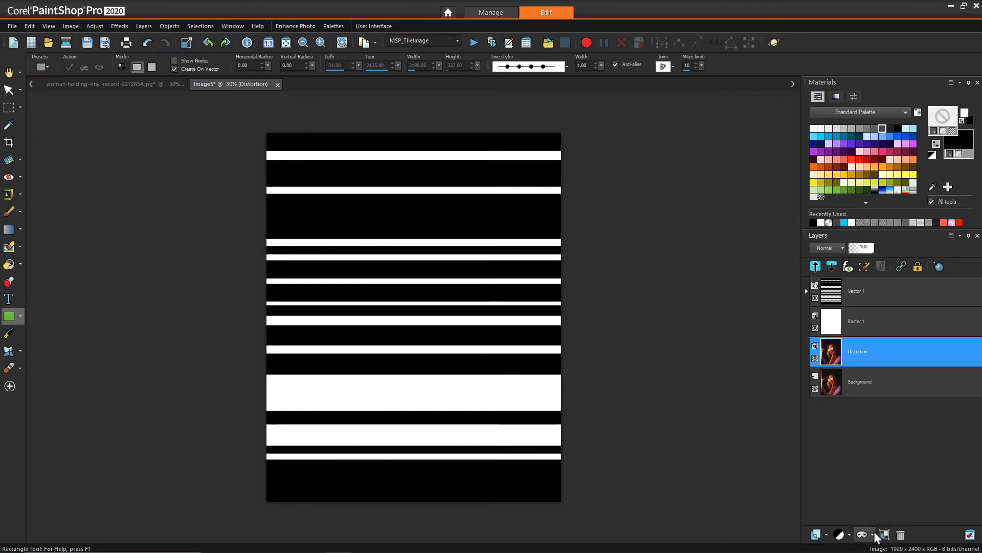
pyautogui.click(871, 534)
pyautogui.click(874, 518)
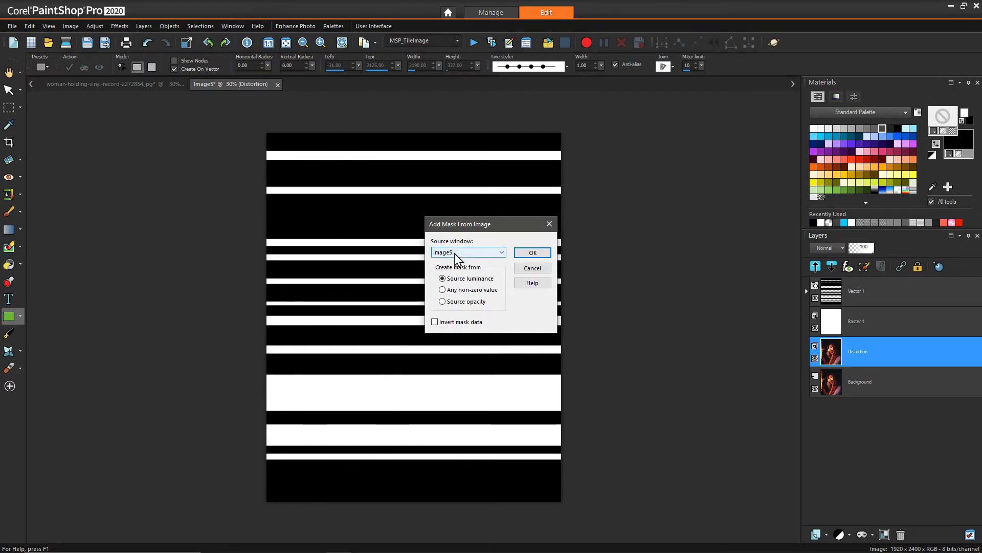
pyautogui.click(532, 254)
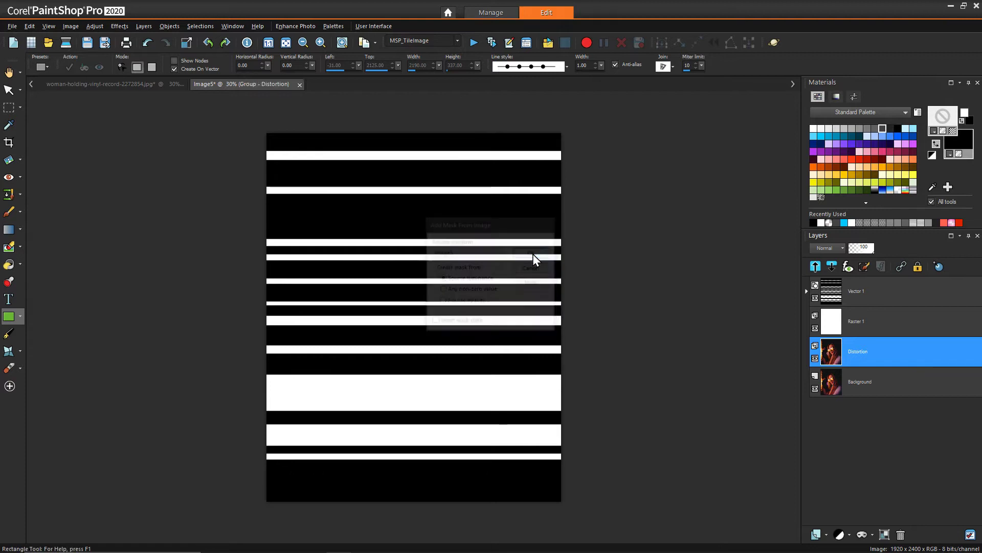
pyautogui.click(815, 299)
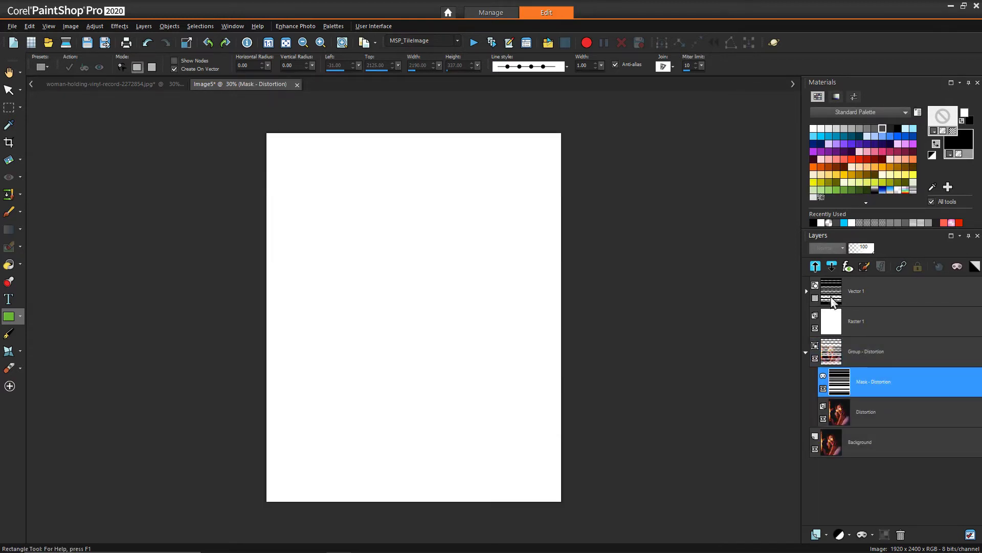
pyautogui.click(815, 328)
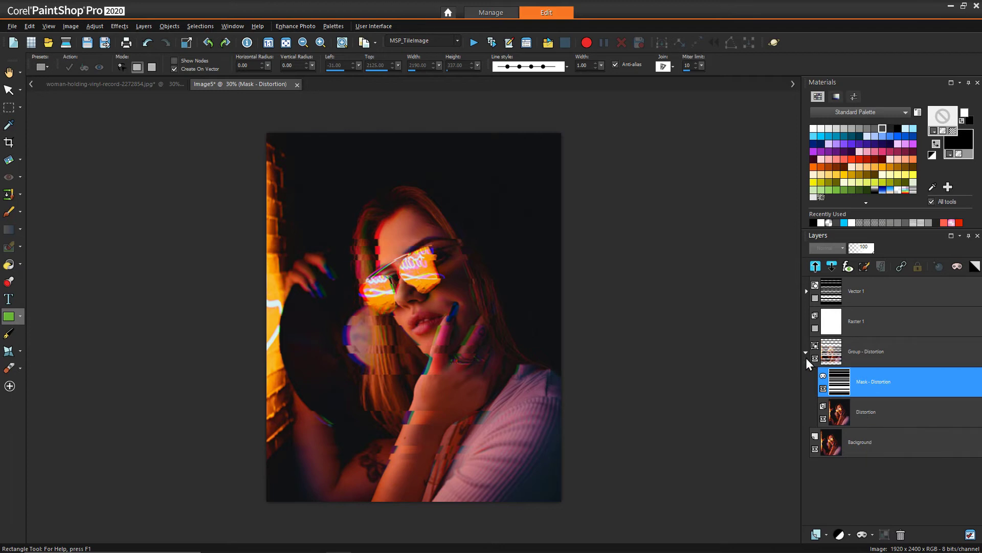
pyautogui.click(815, 358)
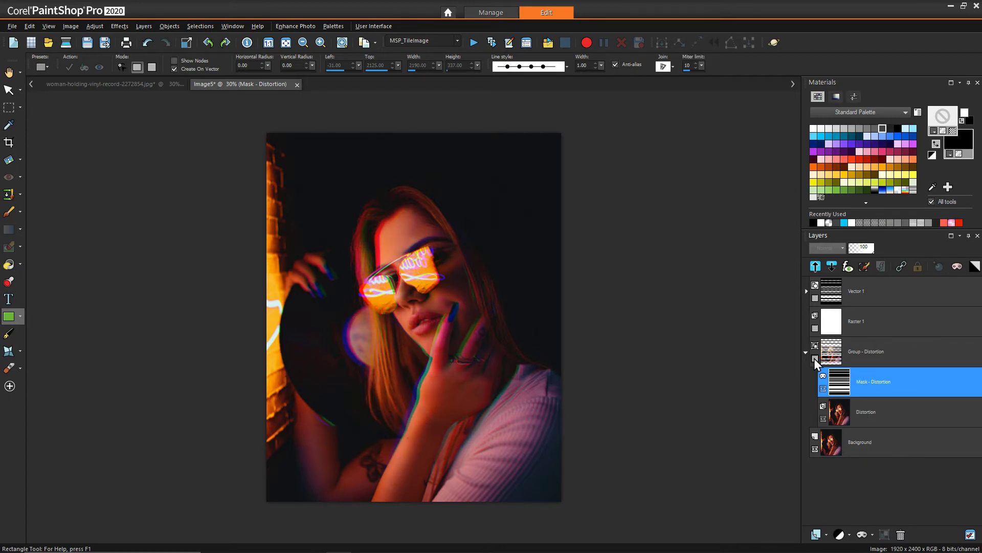
pyautogui.click(815, 358)
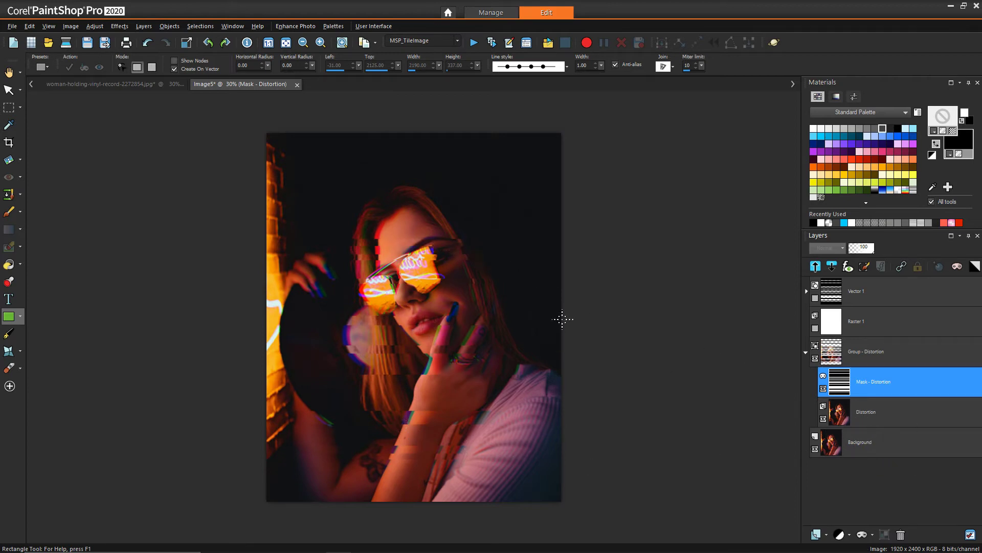
pyautogui.click(874, 416)
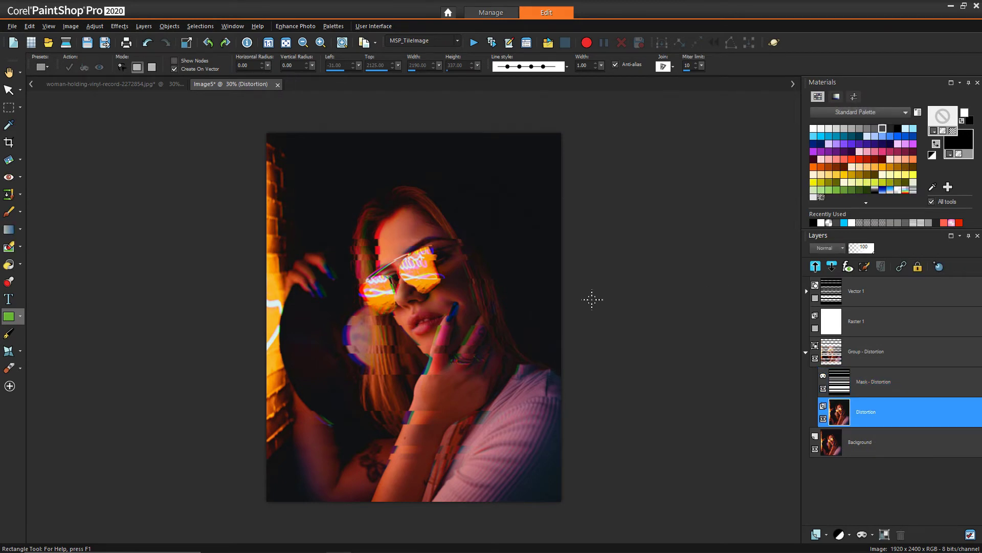
# - Apply Levels to the Distortion layer with the midtone set to 120
pyautogui.scroll(1, 592, 300)
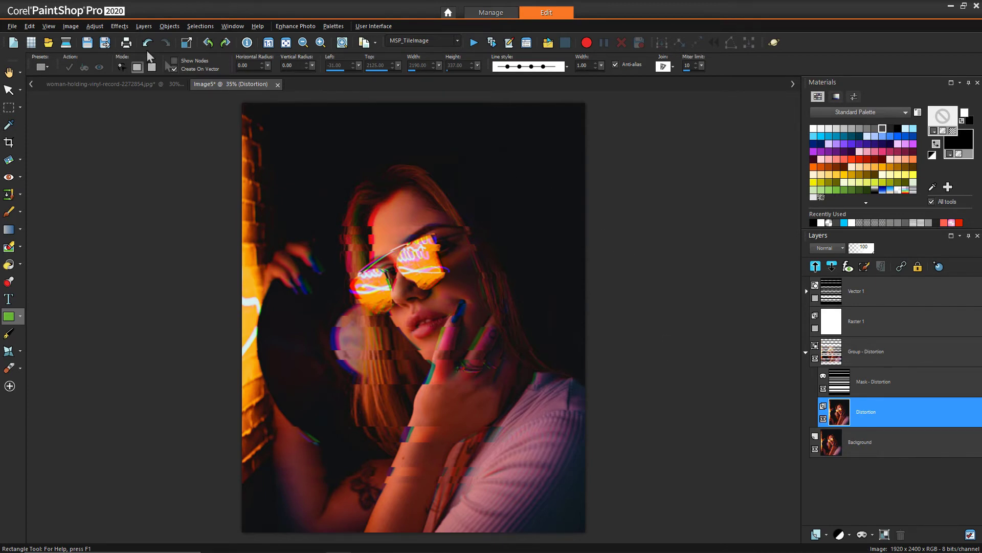
pyautogui.click(95, 26)
pyautogui.moveTo(147, 132)
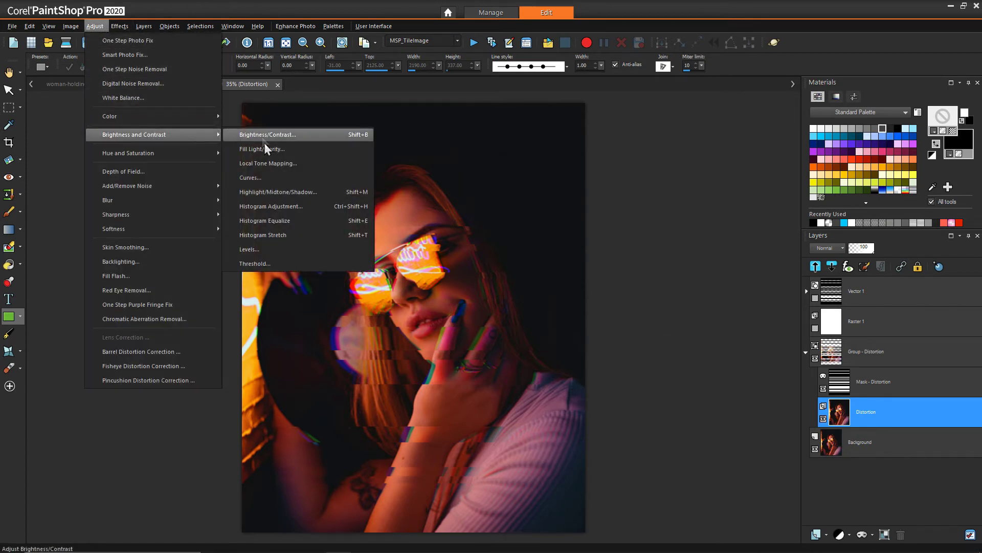
pyautogui.click(272, 251)
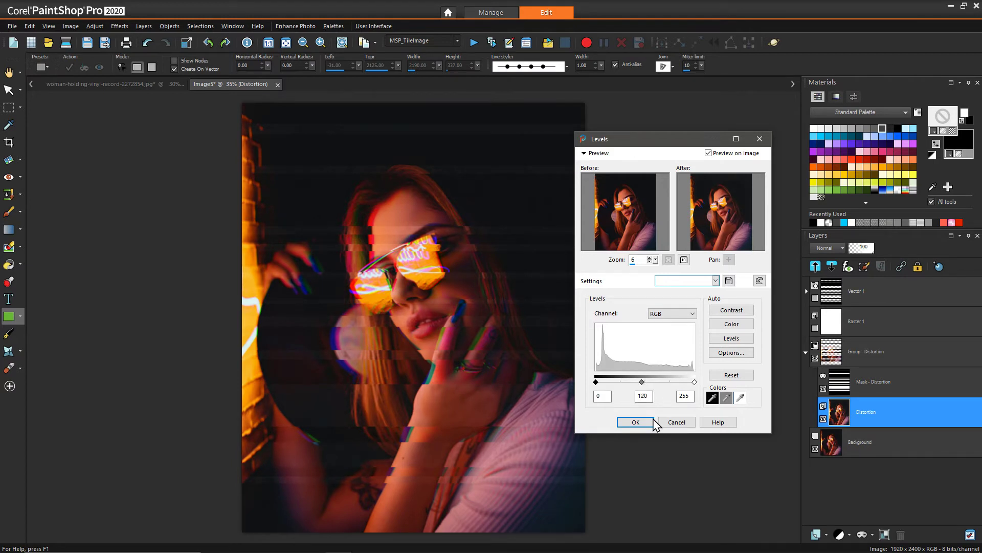
pyautogui.click(635, 422)
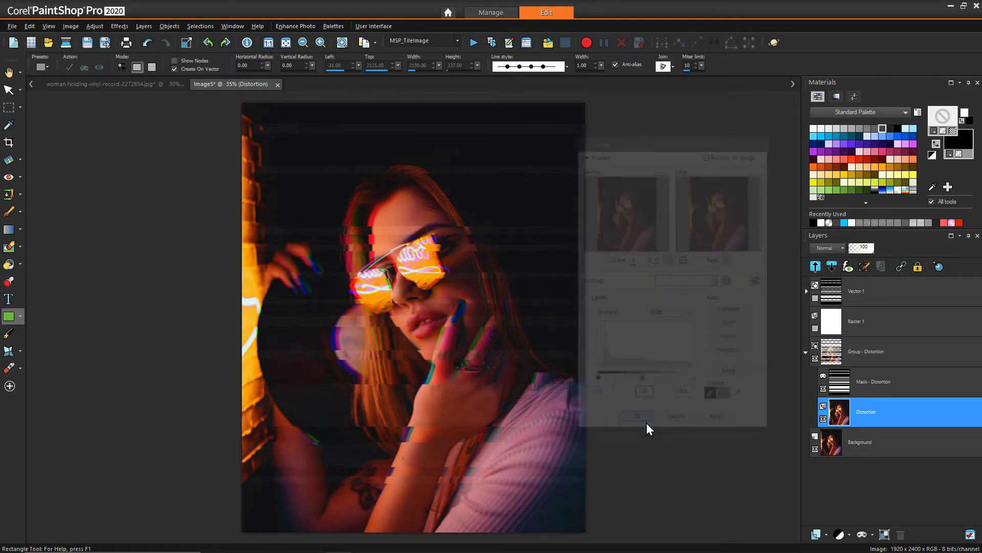
# - Lower the Distortion layer's saturation to about -26 in Hue/Saturation/Lightness
pyautogui.click(95, 25)
pyautogui.moveTo(201, 155)
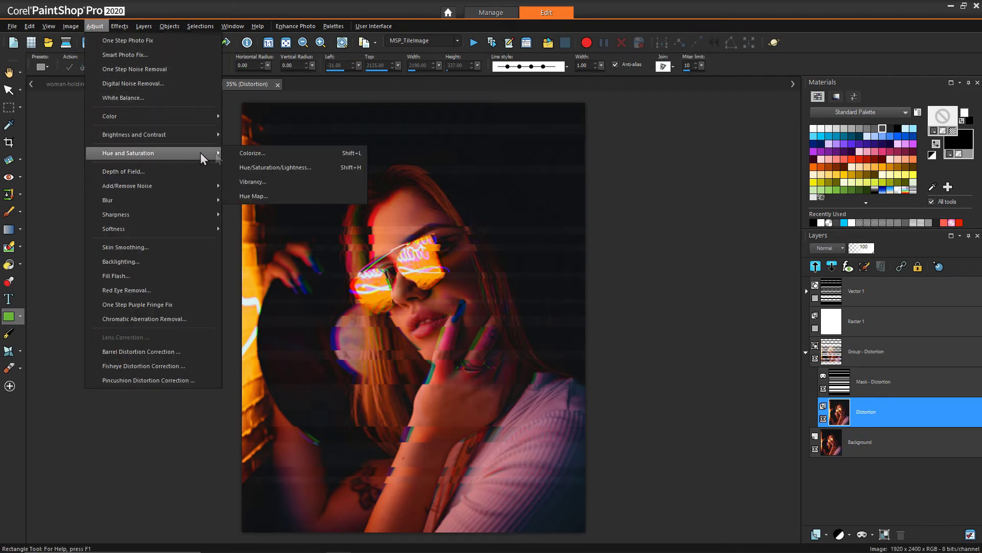
pyautogui.click(271, 167)
pyautogui.moveTo(701, 304)
pyautogui.mouseDown()
pyautogui.moveTo(701, 321)
pyautogui.moveTo(701, 312)
pyautogui.mouseUp()
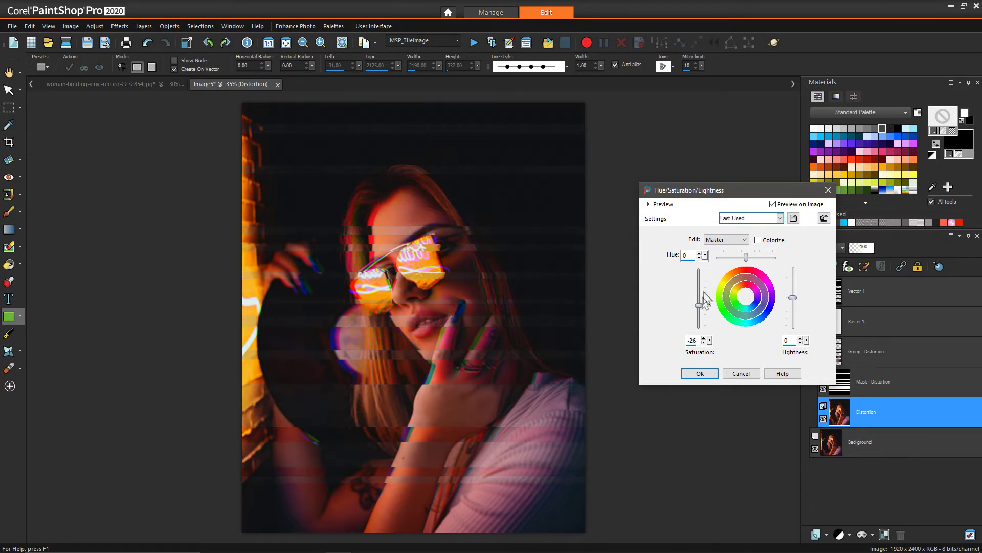
# - Apply the saturation change and duplicate the Distortion layer
pyautogui.click(698, 373)
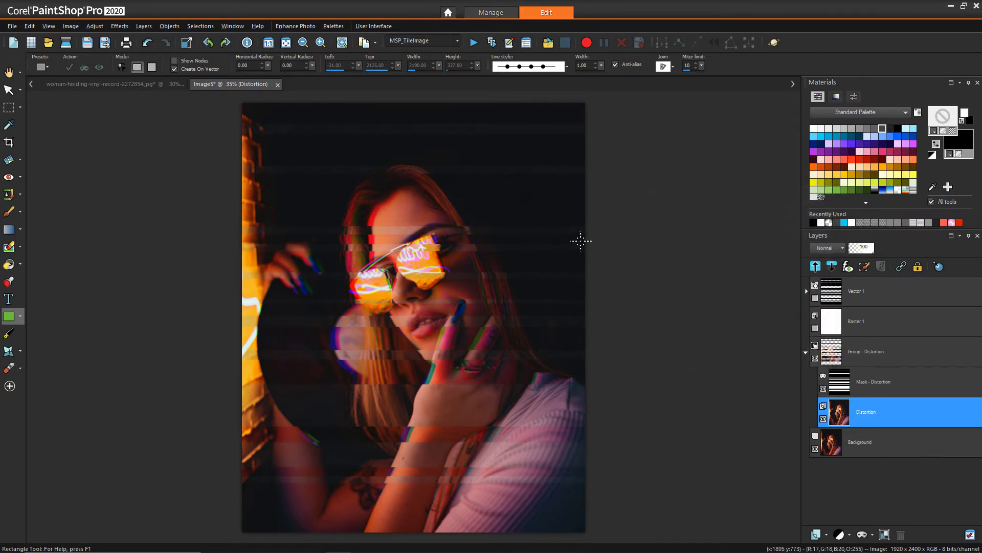
pyautogui.rightClick(861, 414)
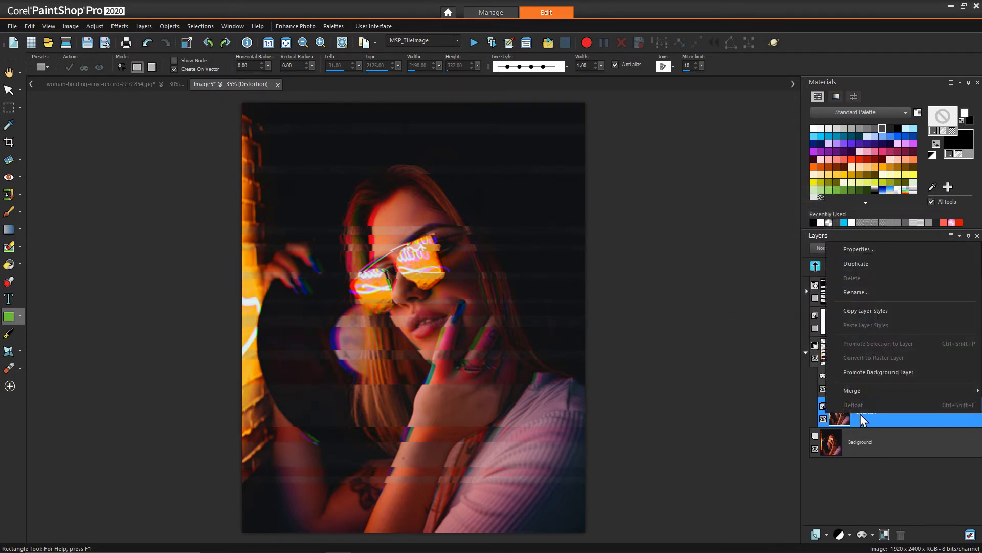
pyautogui.click(859, 263)
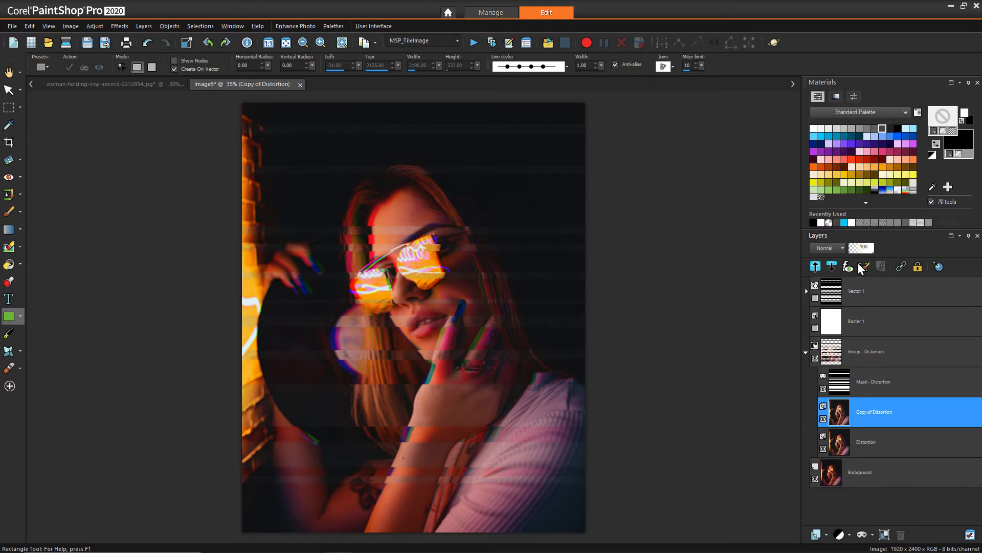
# - Add noise at amount 17 to the Copy of Distortion layer
pyautogui.click(94, 26)
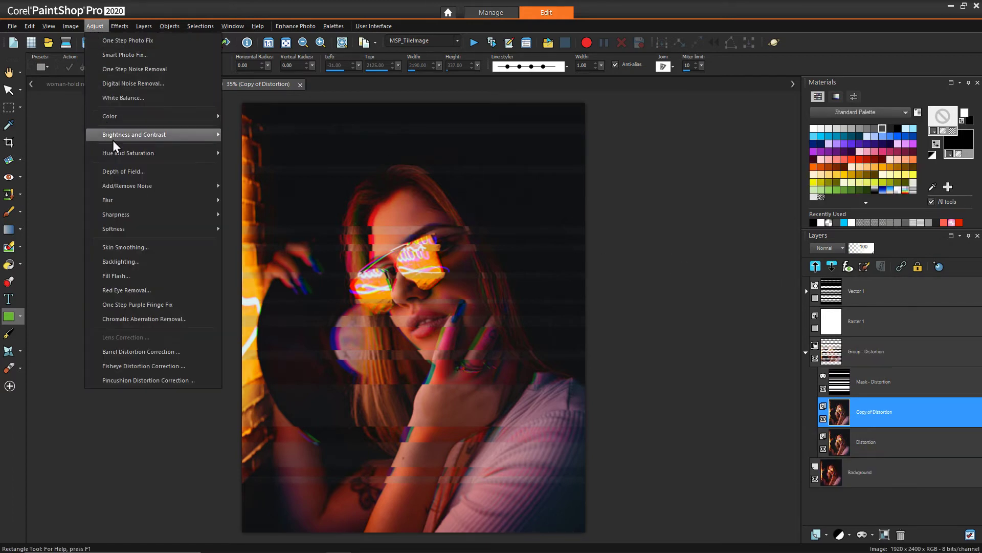
pyautogui.moveTo(128, 185)
pyautogui.click(238, 183)
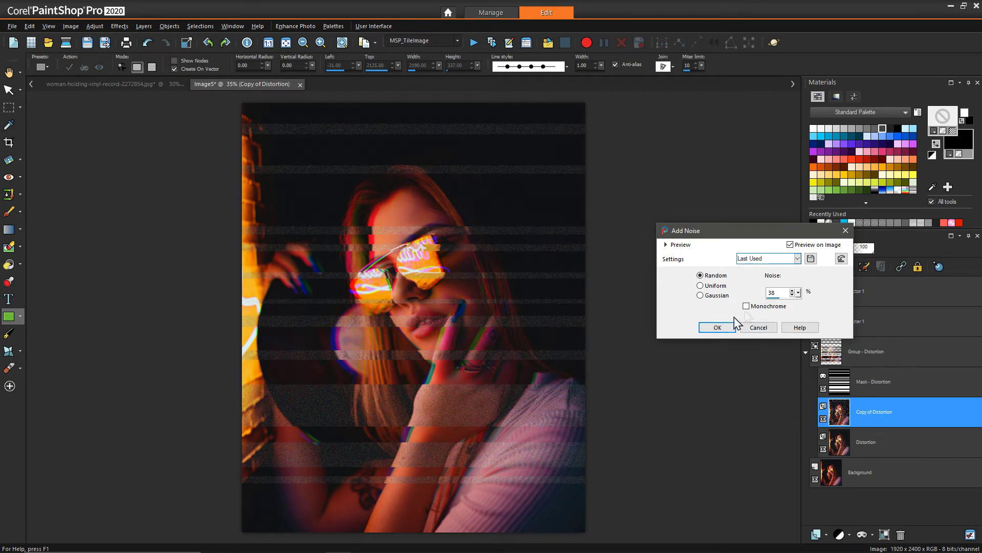
pyautogui.click(792, 296)
pyautogui.click(792, 294)
pyautogui.click(703, 328)
# - Lower the Copy of Distortion layer's opacity to 24
pyautogui.scroll(3, 532, 307)
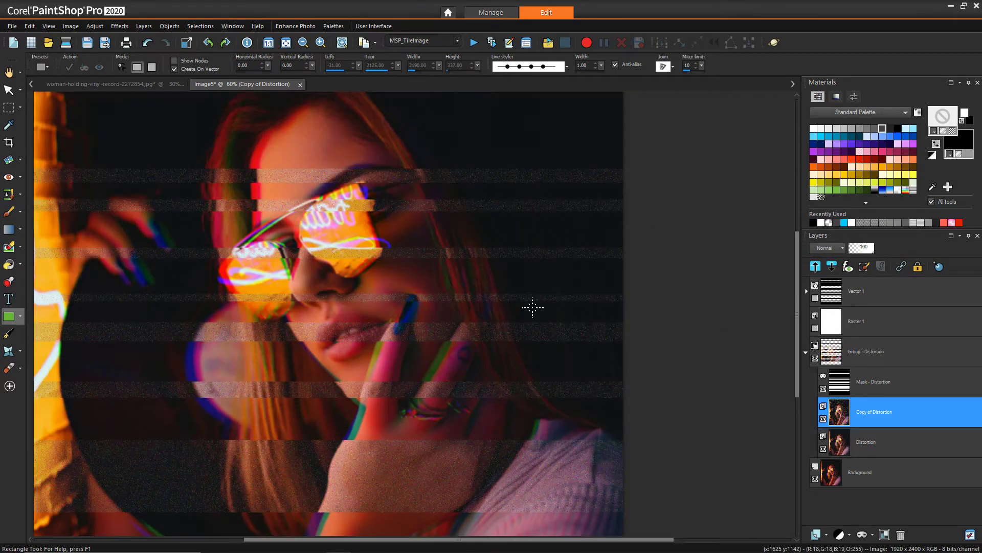
pyautogui.scroll(1, 532, 307)
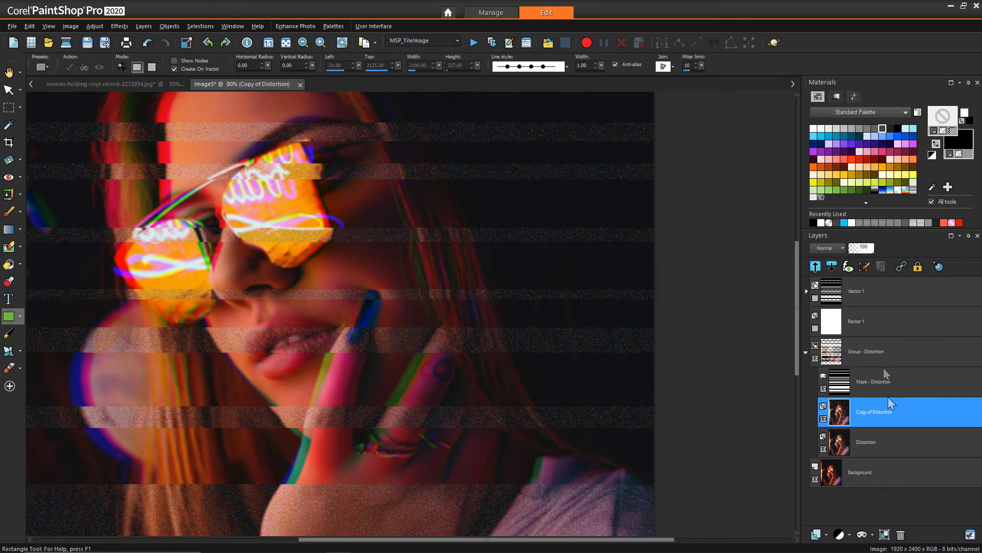
pyautogui.click(864, 249)
pyautogui.moveTo(865, 251); pyautogui.dragTo(855, 249)
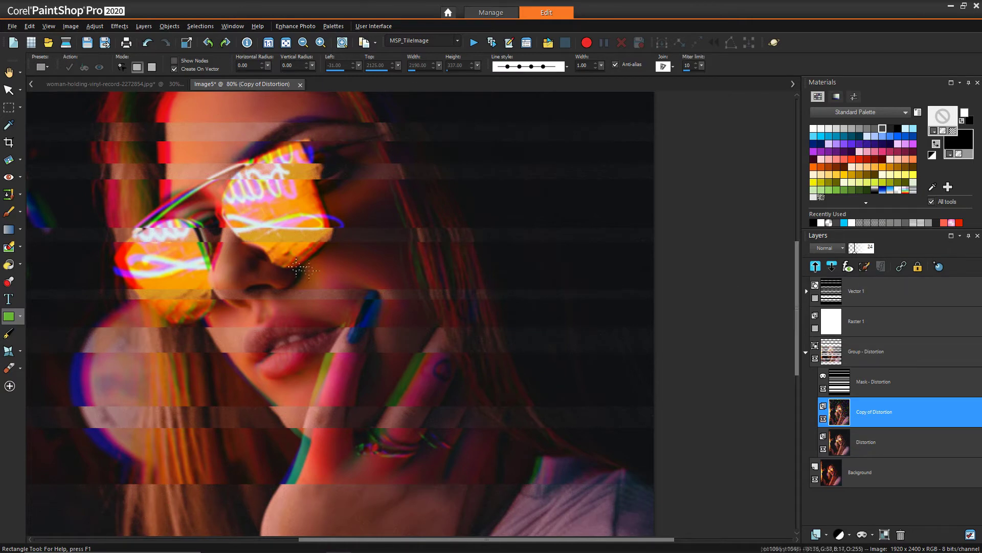
pyautogui.scroll(-2, 289, 263)
pyautogui.scroll(-1, 288, 264)
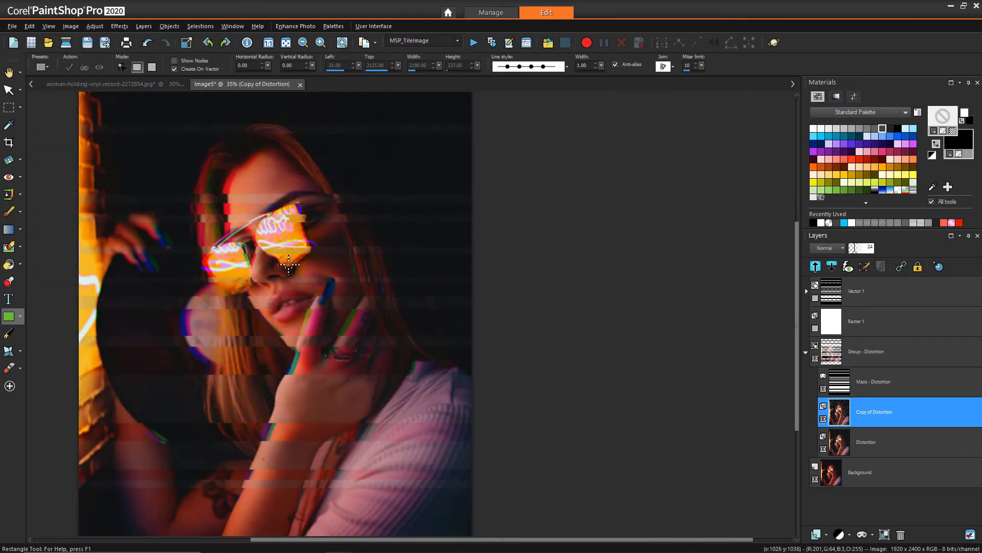
pyautogui.scroll(-2, 288, 263)
# - Add a new Raster 2 layer and flood-fill it with cyan
pyautogui.click(825, 534)
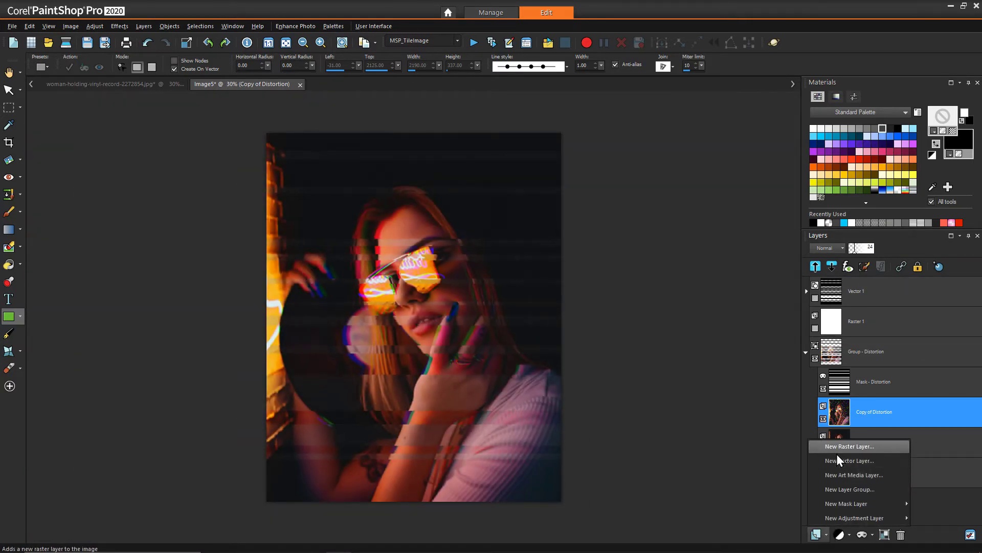
pyautogui.click(837, 452)
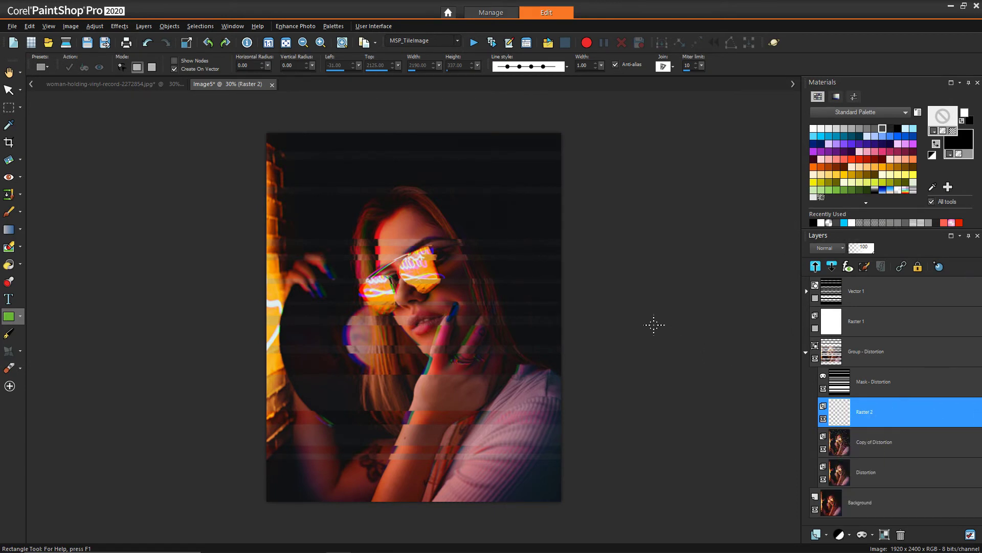
pyautogui.click(8, 264)
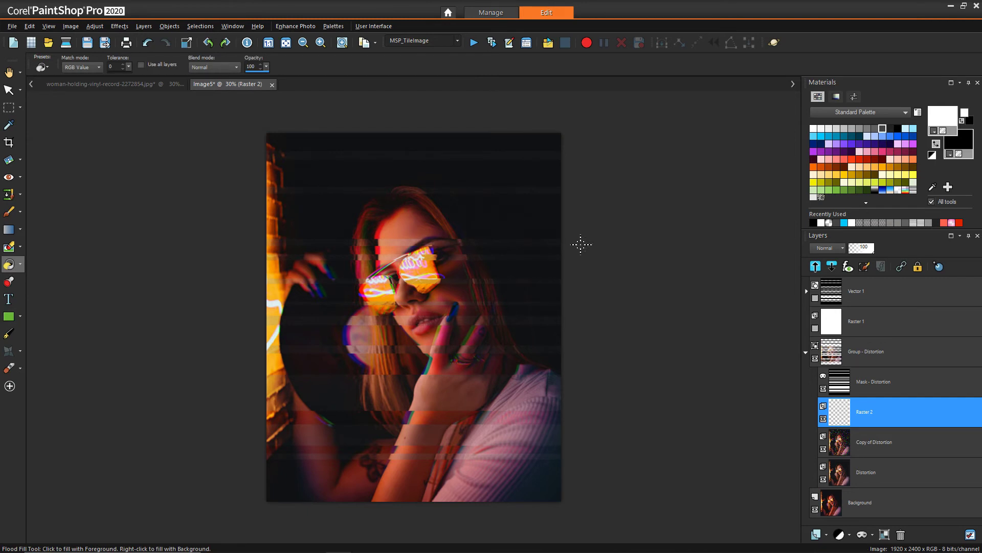
pyautogui.click(821, 136)
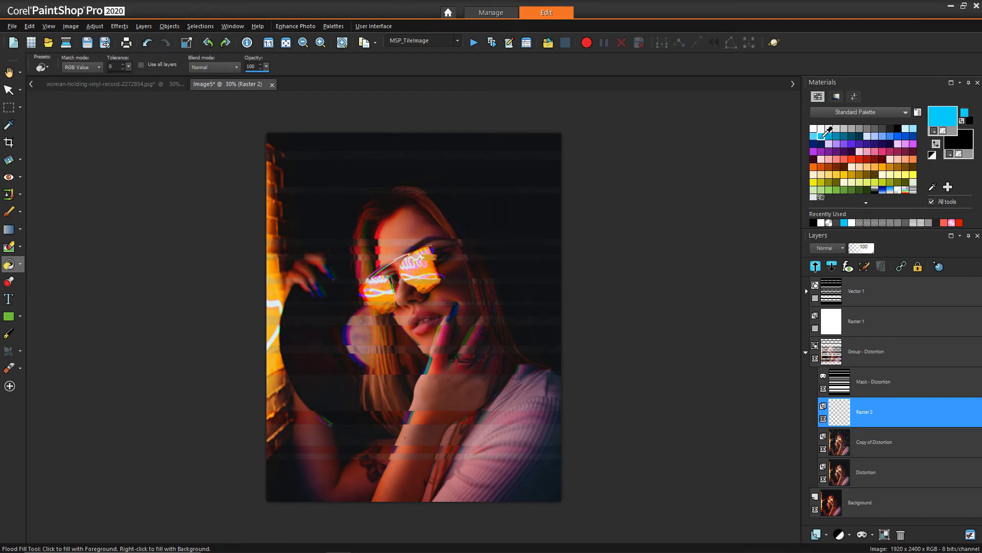
pyautogui.click(544, 344)
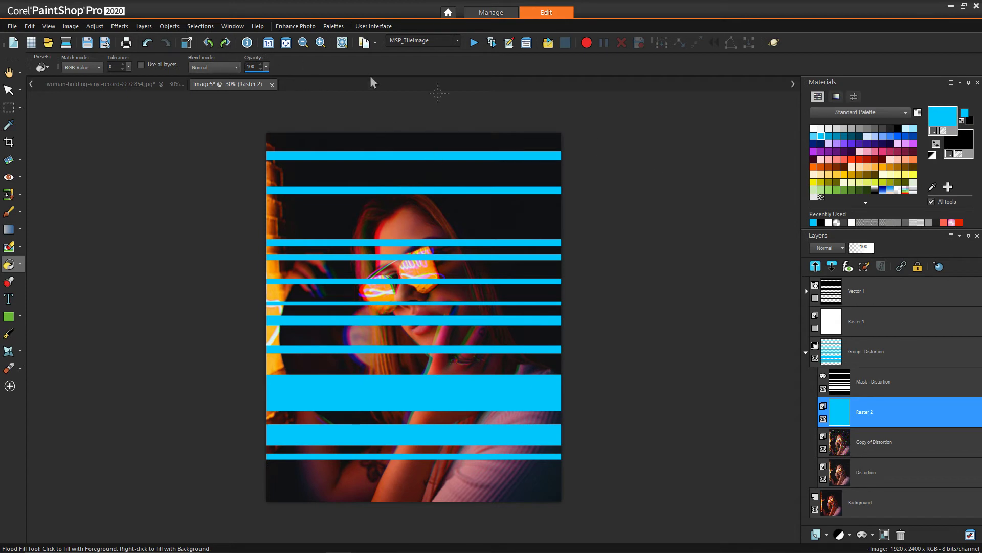
# - Blend the cyan layer as Color (Legacy) at opacity 10
pyautogui.click(842, 248)
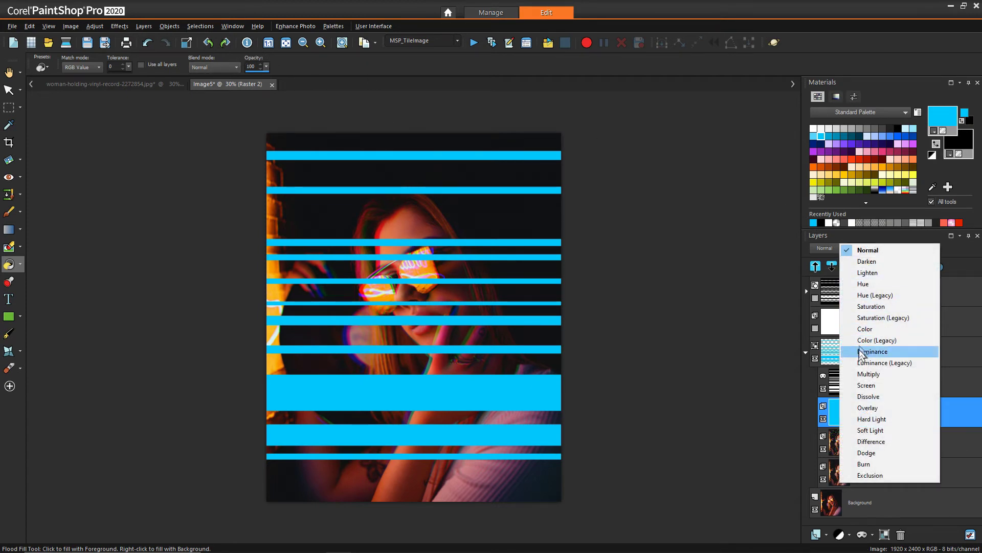
pyautogui.click(851, 341)
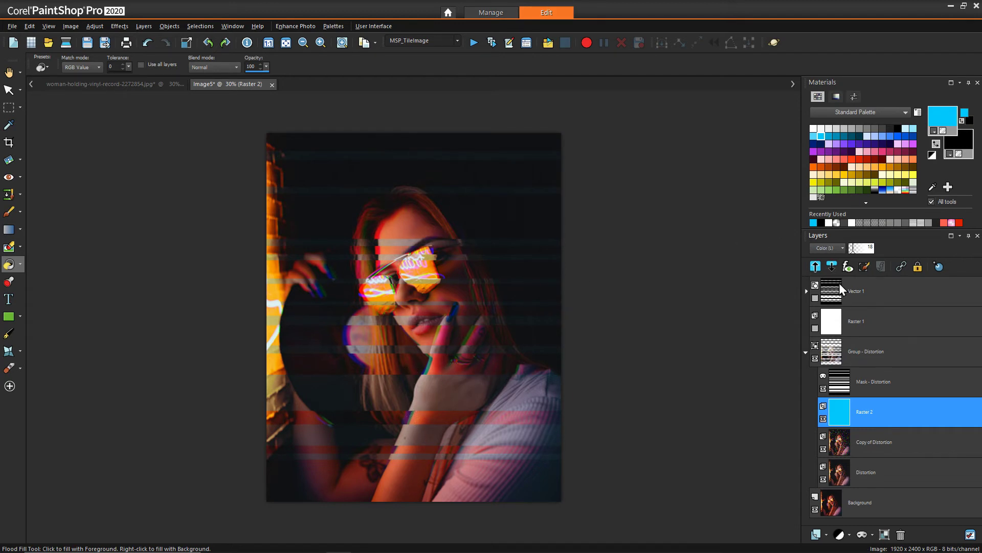
pyautogui.click(850, 250)
# - Create a new blank white image 1 pixel wide by 4 pixels high
pyautogui.click(14, 42)
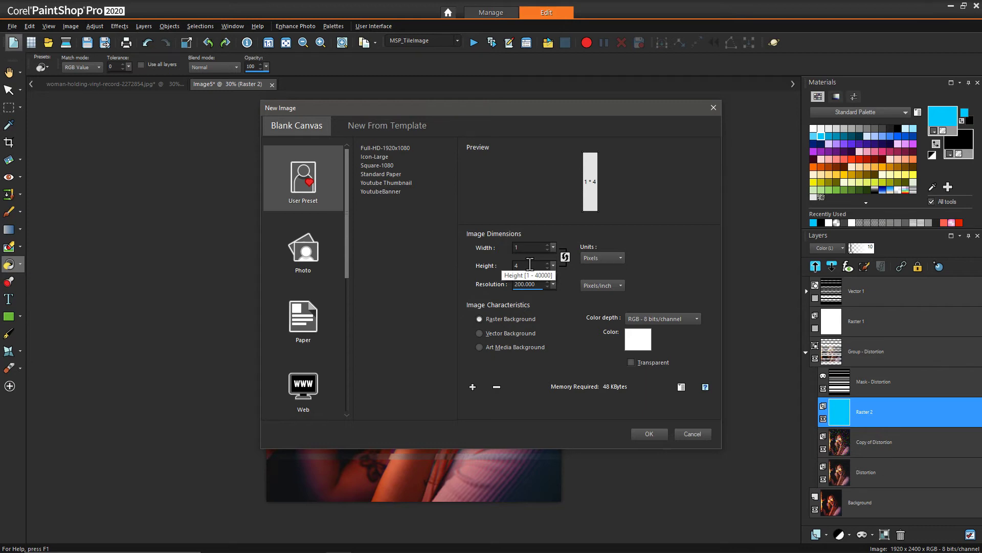
pyautogui.click(530, 264)
pyautogui.click(647, 435)
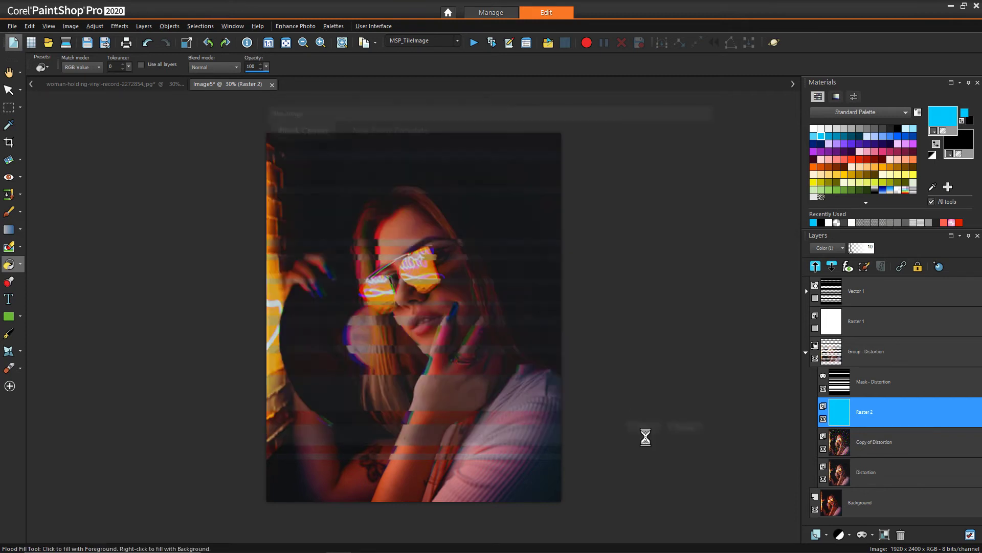
# - Paint the strip's top pixel black and start saving it as a PNG in Patterns
pyautogui.scroll(2, 430, 310)
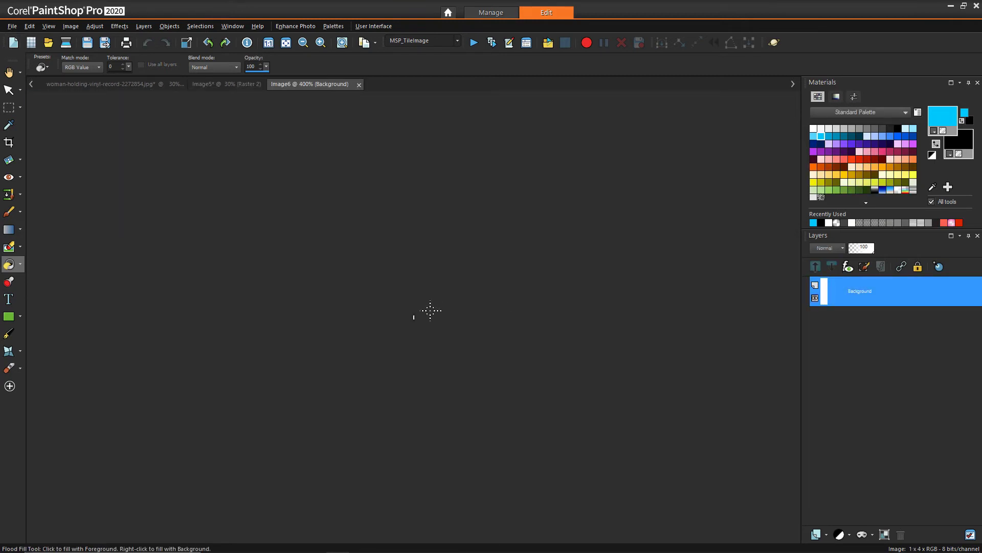
pyautogui.scroll(6, 430, 310)
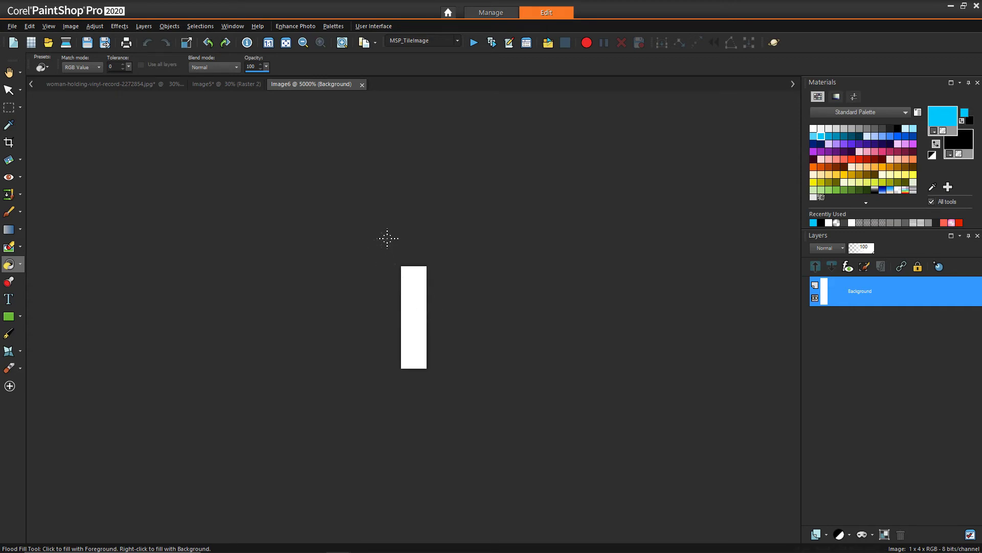
pyautogui.click(9, 211)
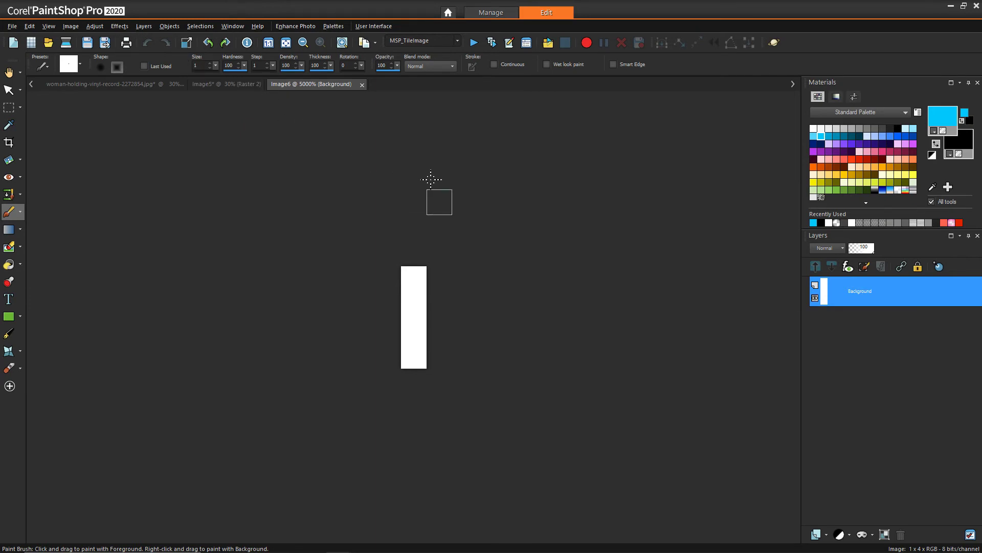
pyautogui.click(937, 144)
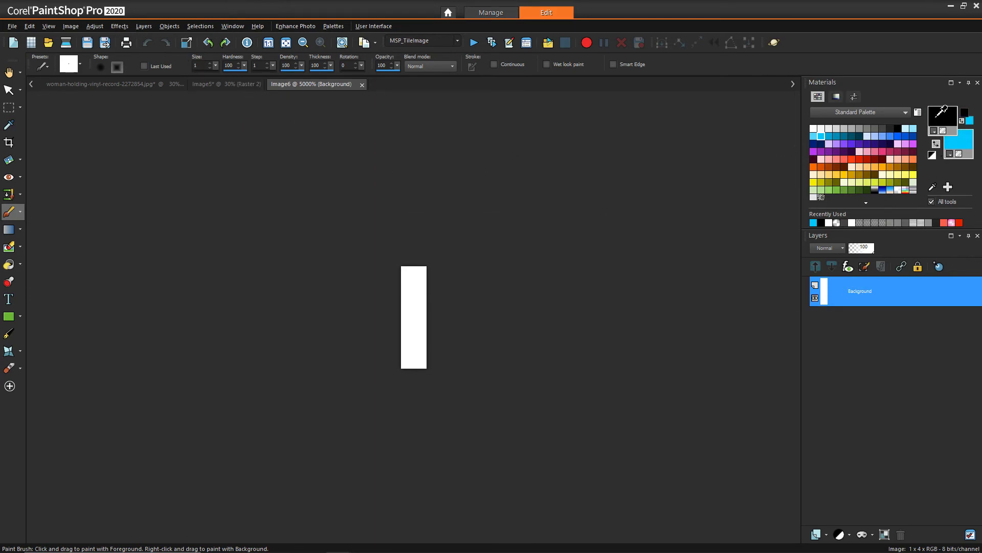
pyautogui.click(412, 268)
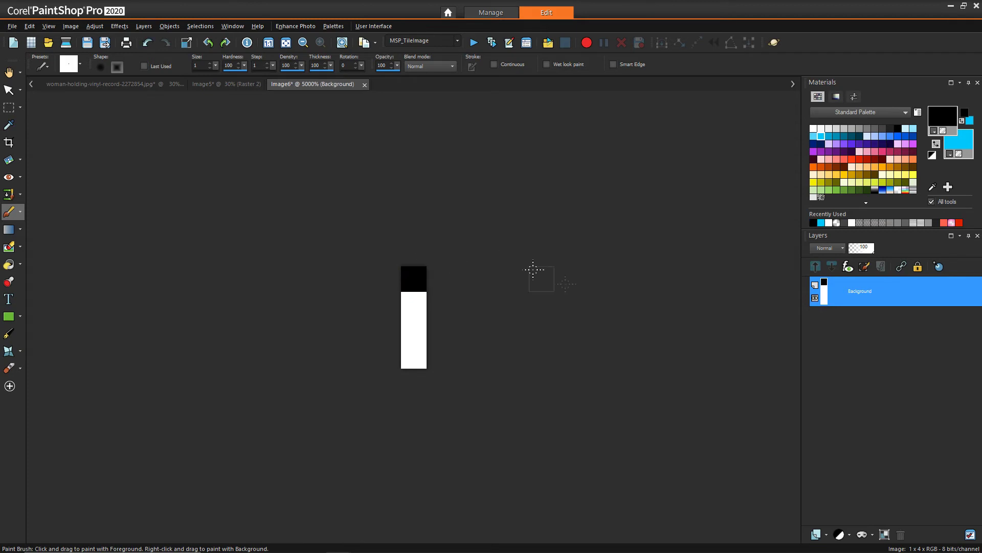
pyautogui.click(12, 26)
pyautogui.click(63, 145)
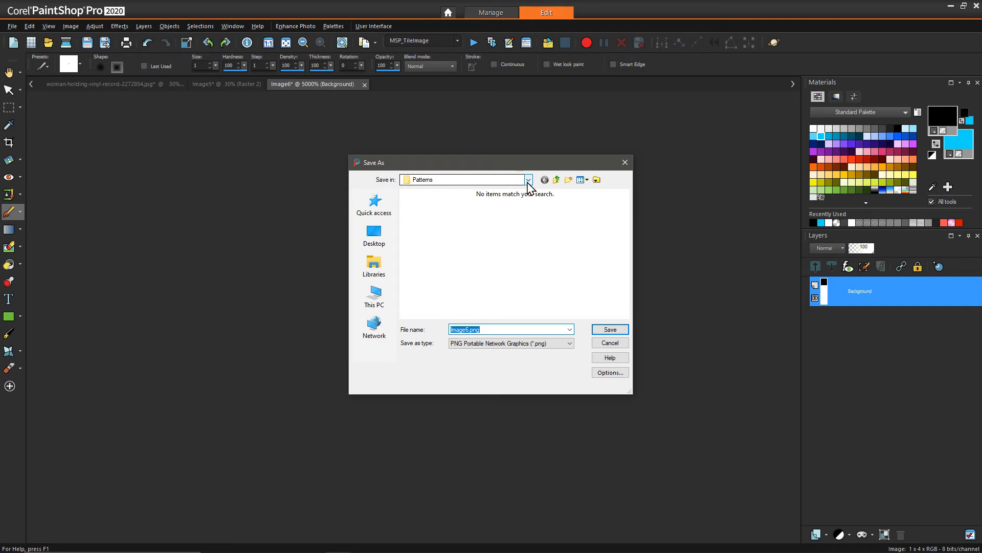
# - Save the strip as ScanLines.png in the Patterns folder
pyautogui.press('BackSpace')
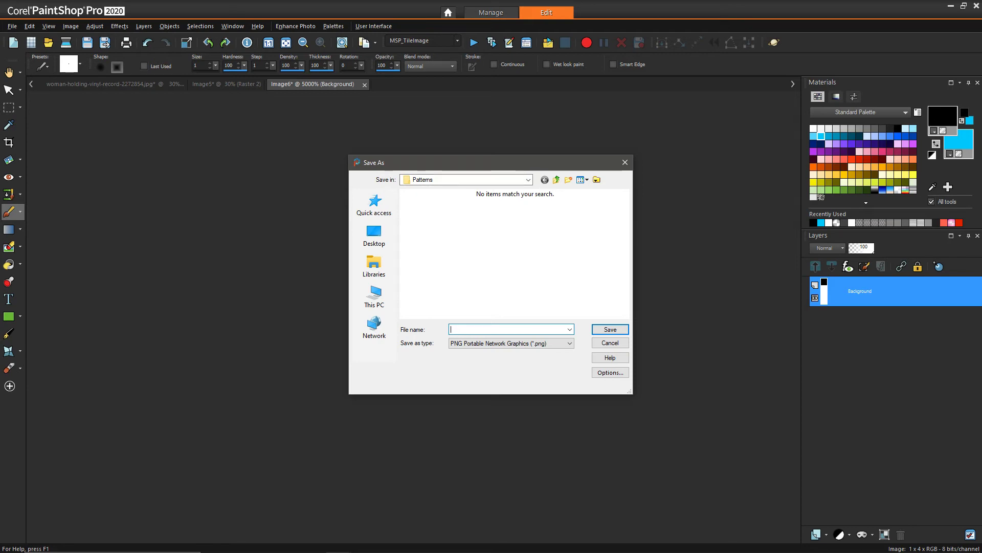
pyautogui.write('ScanLines')
pyautogui.press('Return')
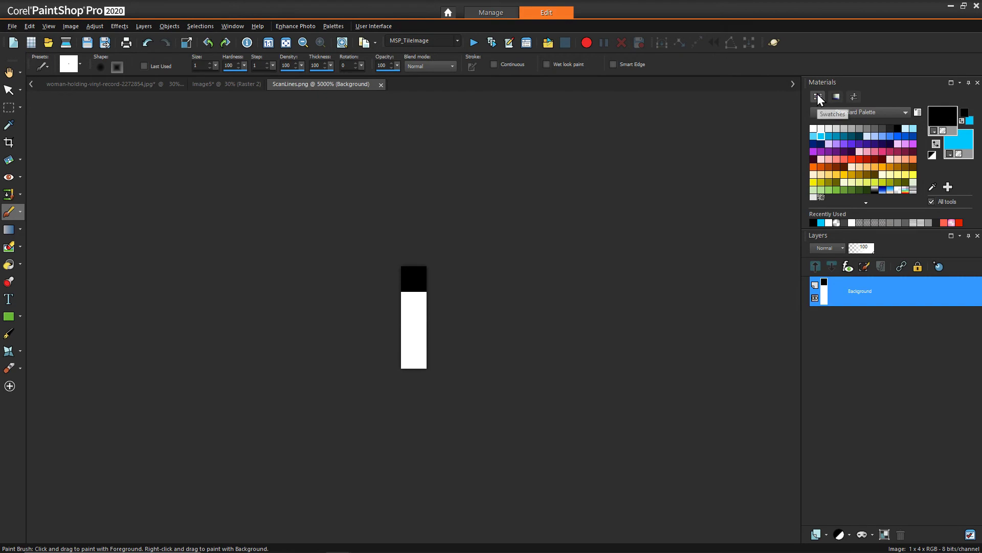
pyautogui.click(11, 27)
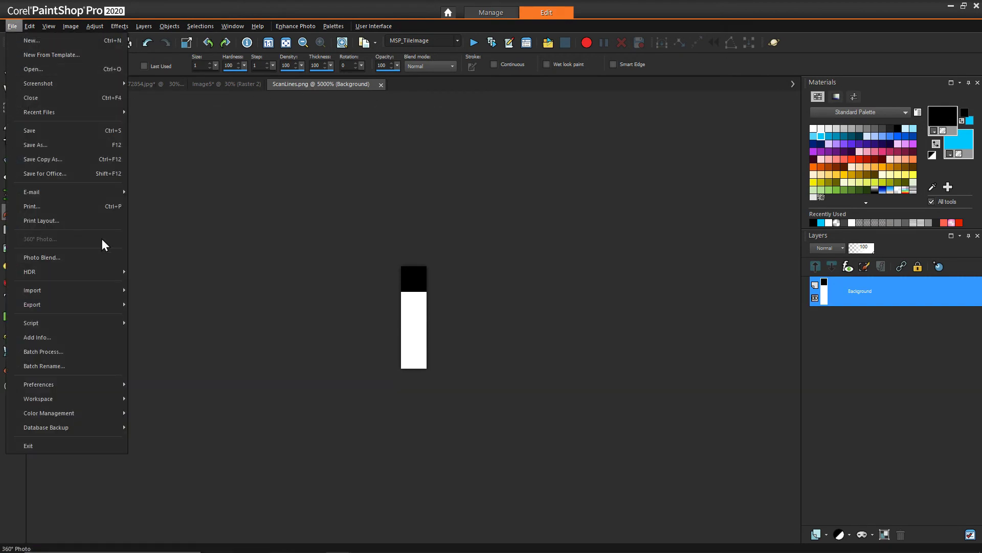
pyautogui.moveTo(79, 384)
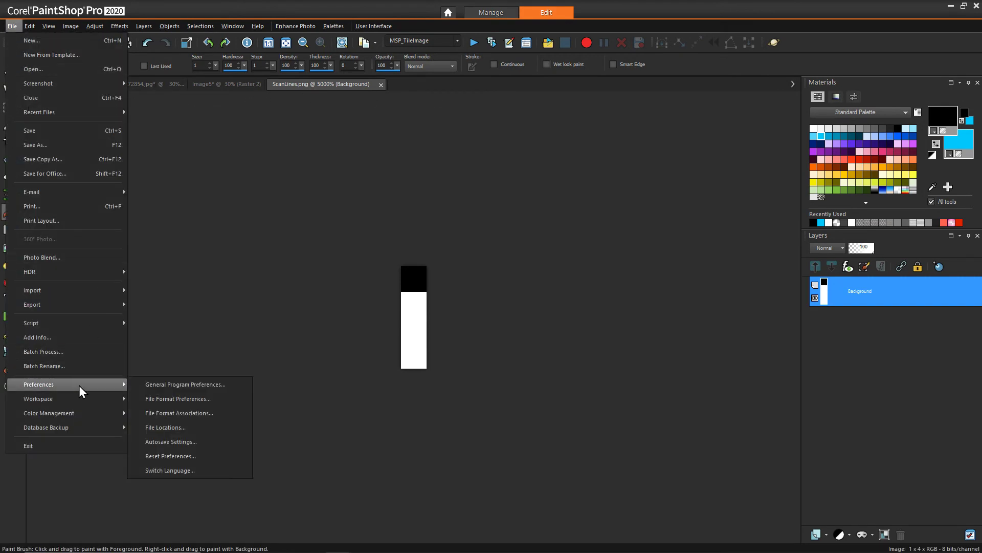
pyautogui.click(177, 426)
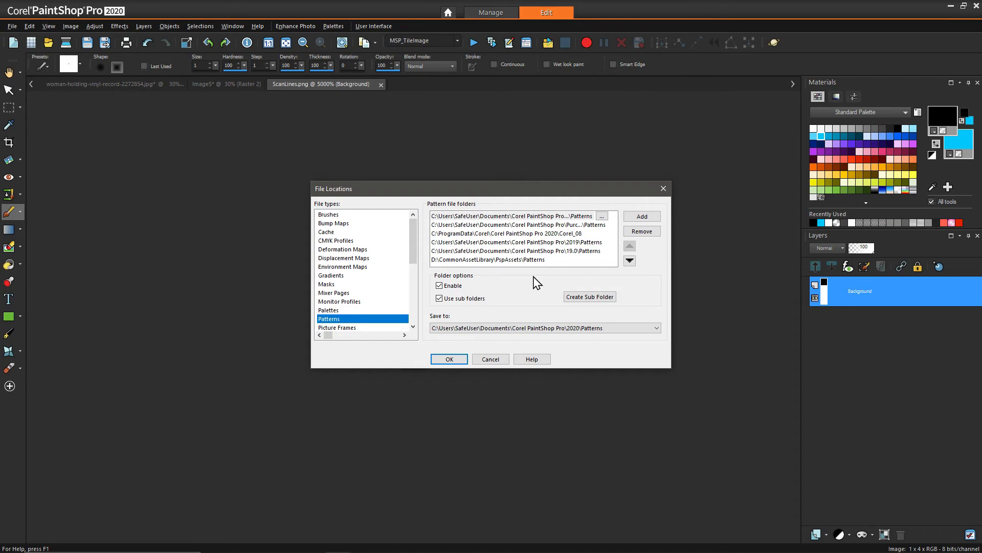
pyautogui.click(498, 360)
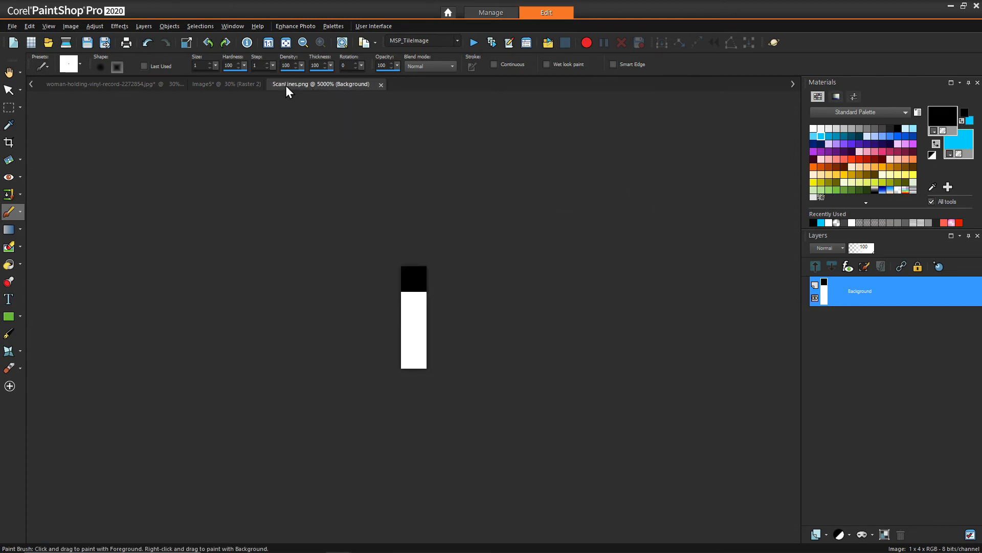
pyautogui.click(222, 85)
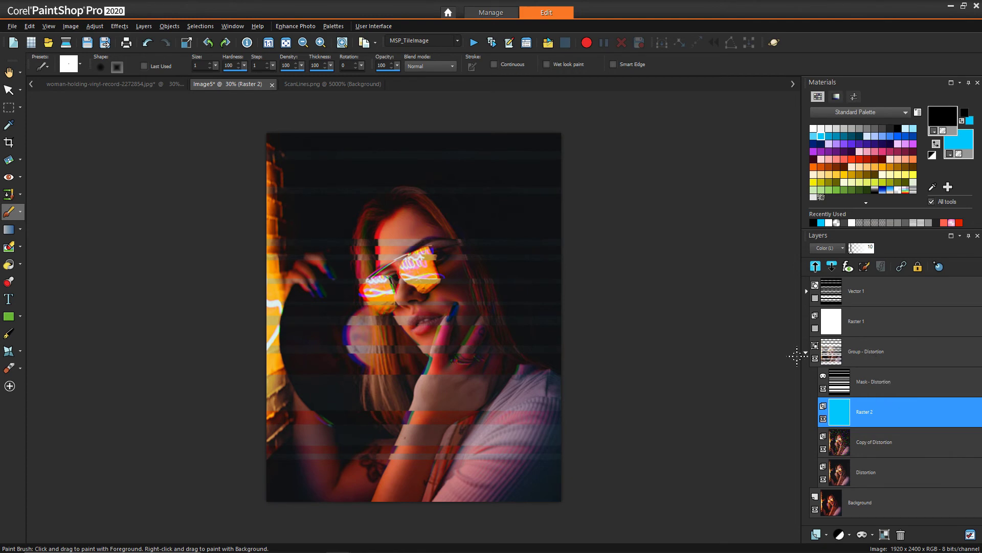
# - Delete the white Raster 1 layer and the Vector 1 stripe layer from the portrait
pyautogui.click(805, 352)
pyautogui.rightClick(855, 318)
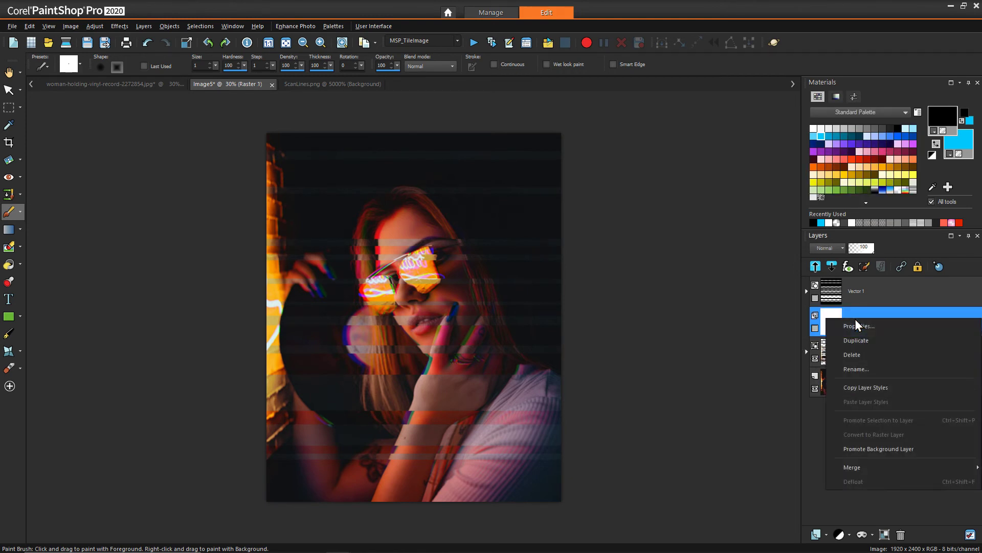
pyautogui.click(862, 354)
pyautogui.click(464, 299)
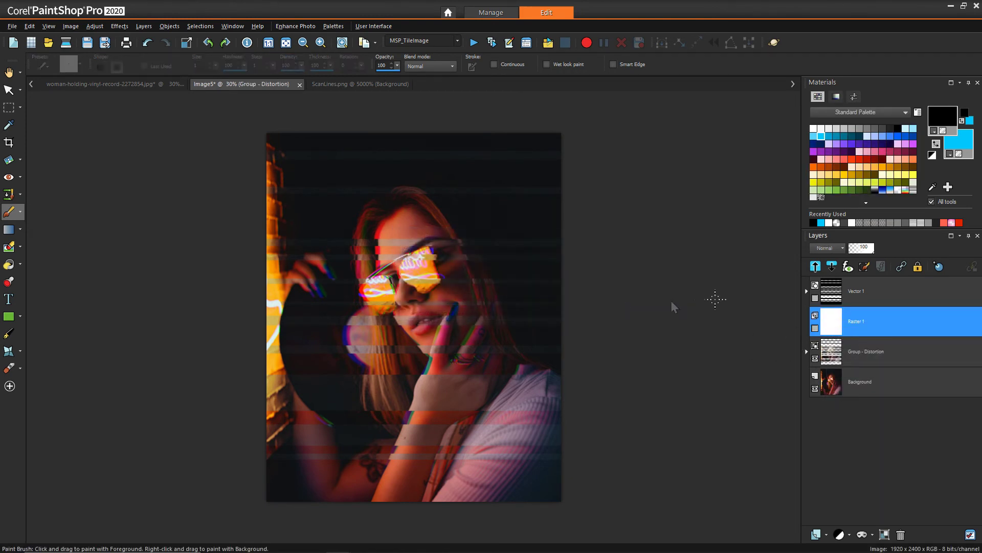
pyautogui.click(857, 290)
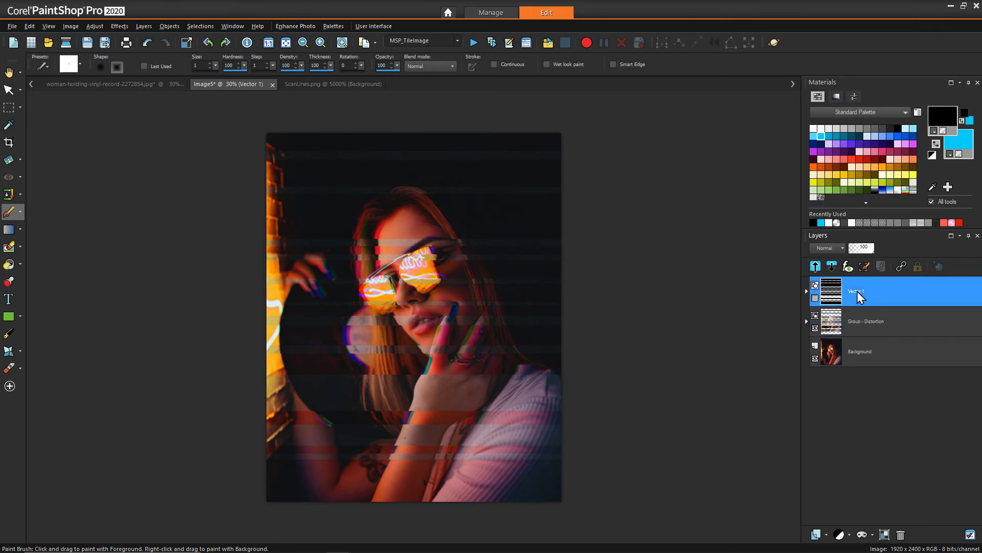
pyautogui.rightClick(858, 291)
pyautogui.click(852, 325)
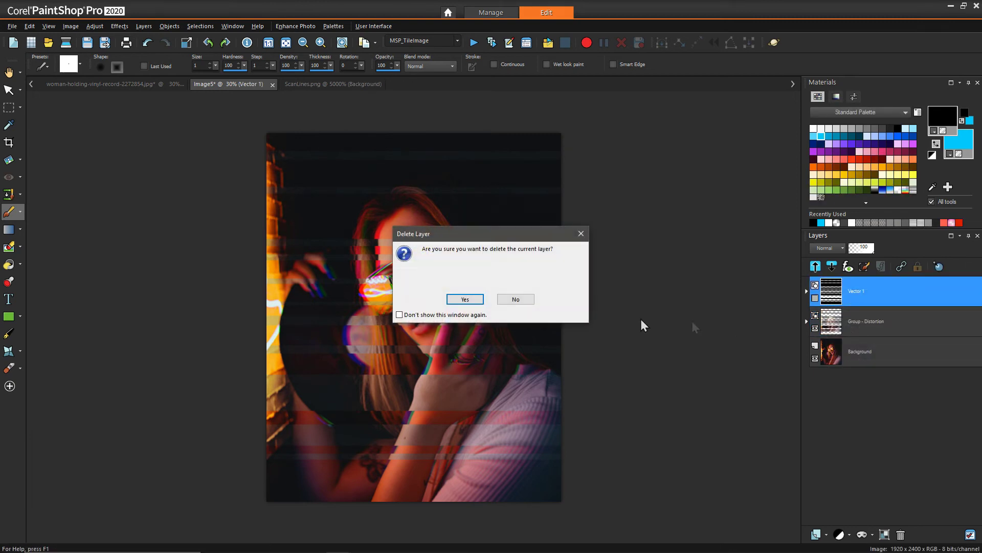
pyautogui.click(462, 299)
pyautogui.click(826, 534)
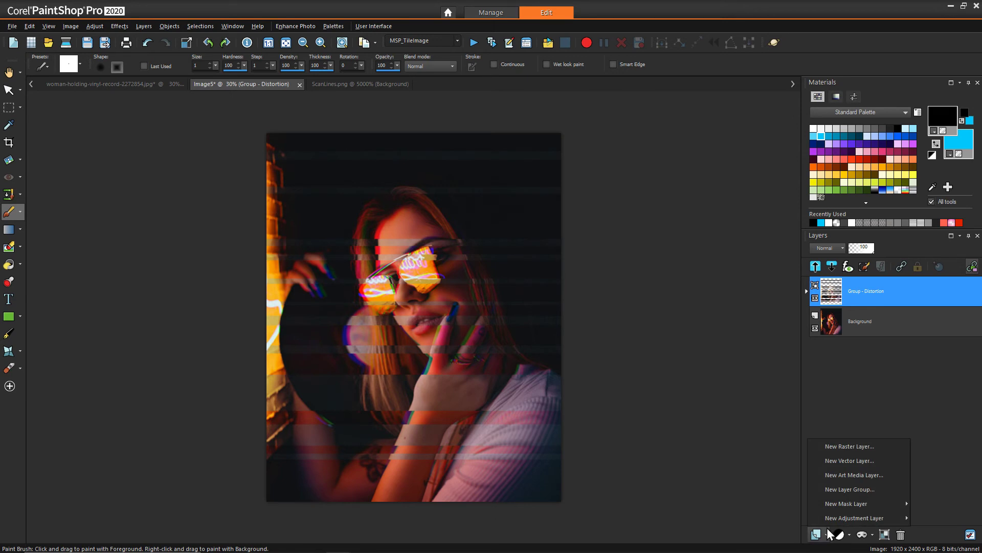
# - Add a new Raster 1 layer and choose the ScanLines pattern as the fill material
pyautogui.click(836, 440)
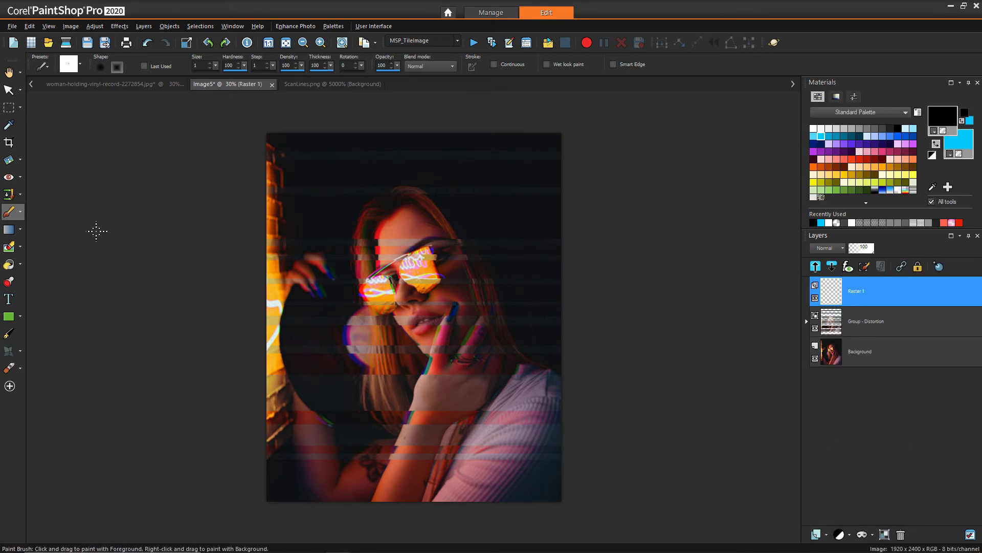
pyautogui.click(9, 264)
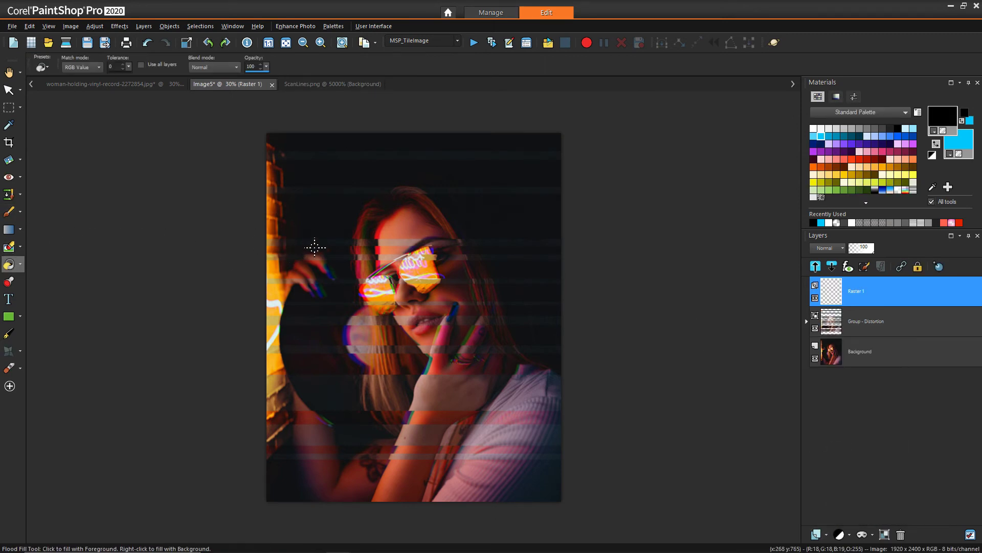
pyautogui.rightClick(937, 123)
pyautogui.click(504, 291)
pyautogui.click(476, 164)
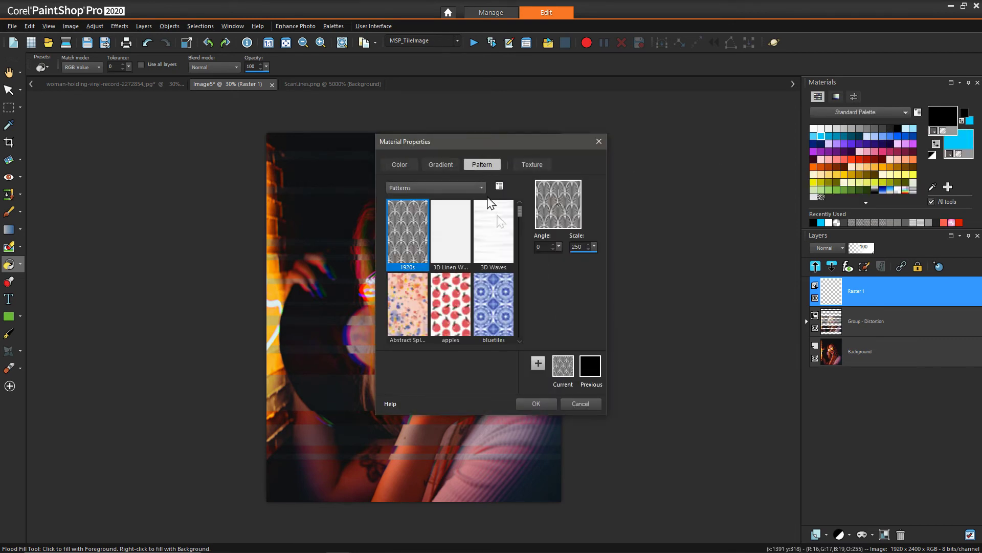
pyautogui.moveTo(520, 212); pyautogui.dragTo(527, 304)
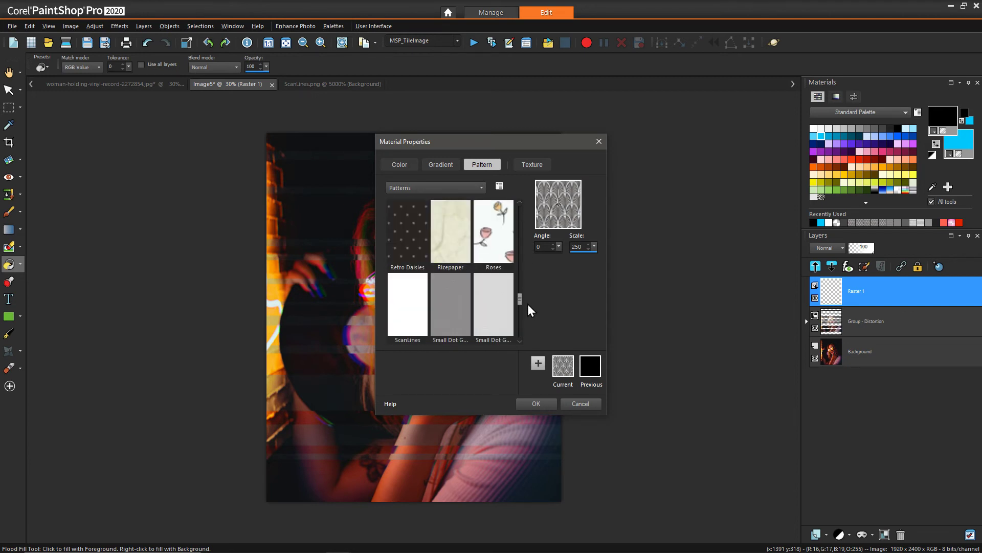
pyautogui.click(421, 314)
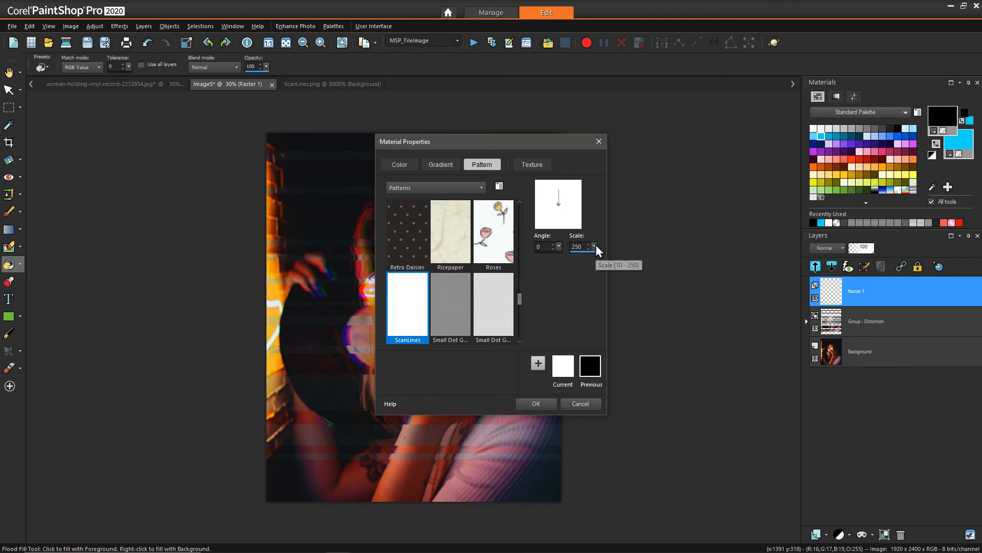
# - Set the ScanLines pattern scale to 250 and confirm the material
pyautogui.moveTo(594, 247); pyautogui.dragTo(543, 250)
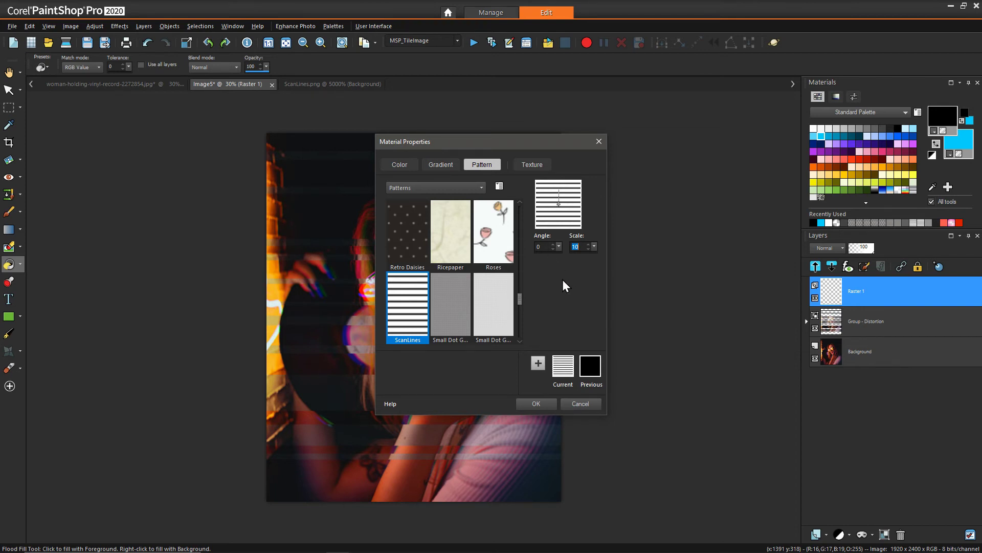
pyautogui.moveTo(594, 247); pyautogui.dragTo(654, 261)
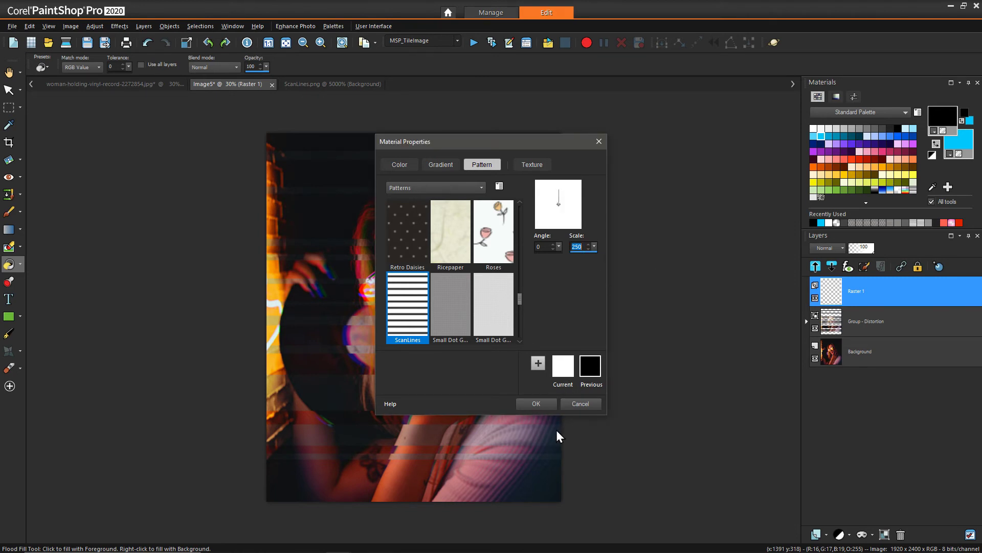
pyautogui.click(535, 403)
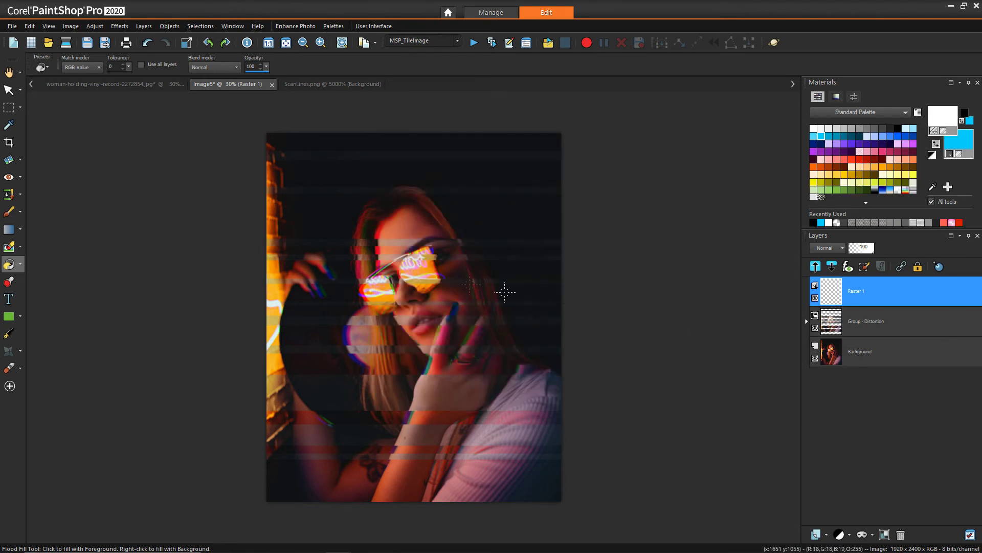
# - Fill the Raster 1 layer with the ScanLines pattern
pyautogui.click(409, 268)
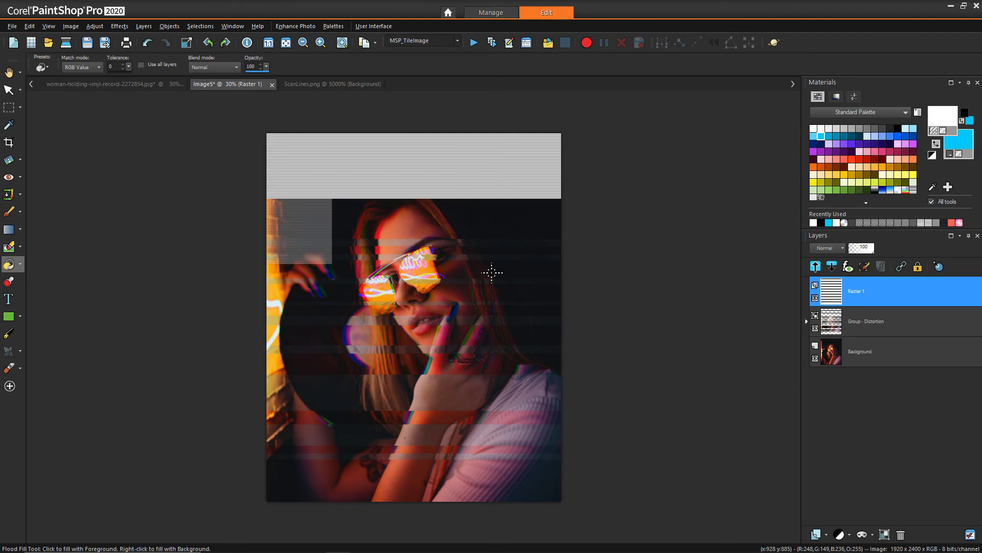
pyautogui.scroll(1, 441, 242)
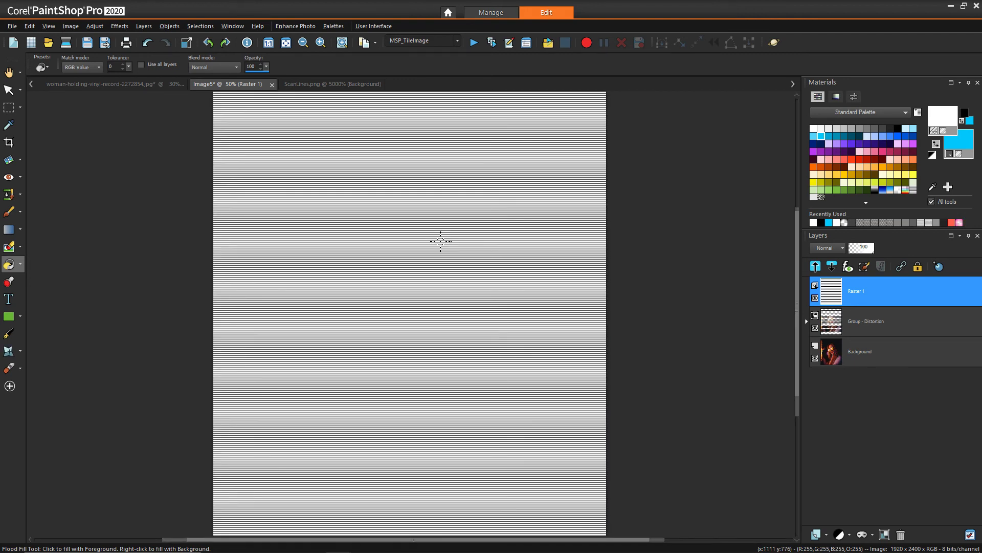
pyautogui.scroll(1, 441, 242)
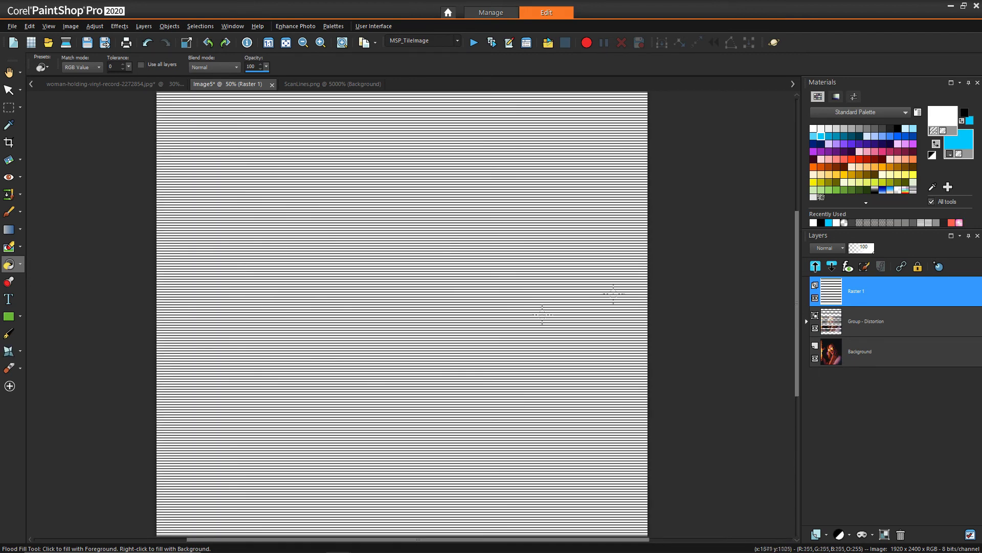
# - Blend the scanline layer as Multiply and lower its opacity to 36
pyautogui.click(842, 248)
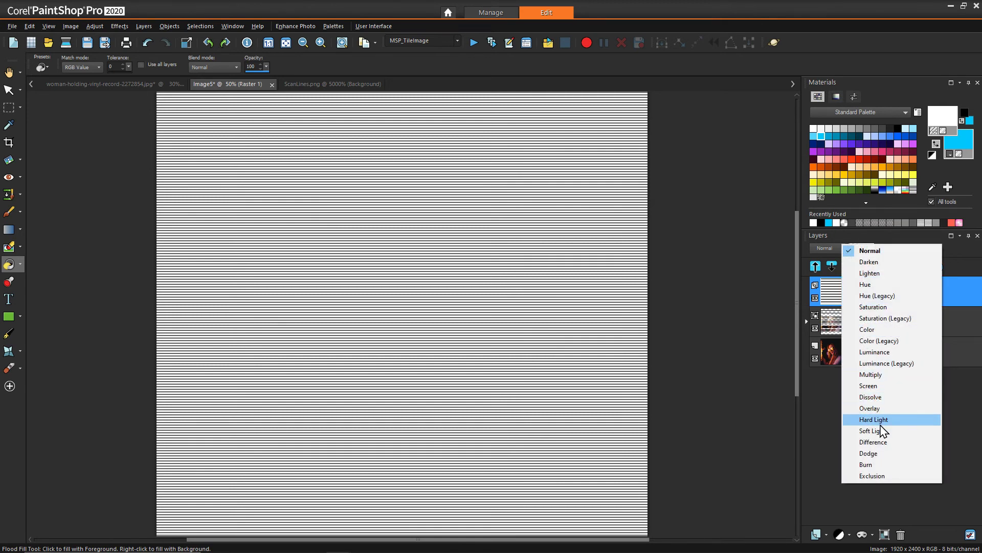
pyautogui.click(880, 375)
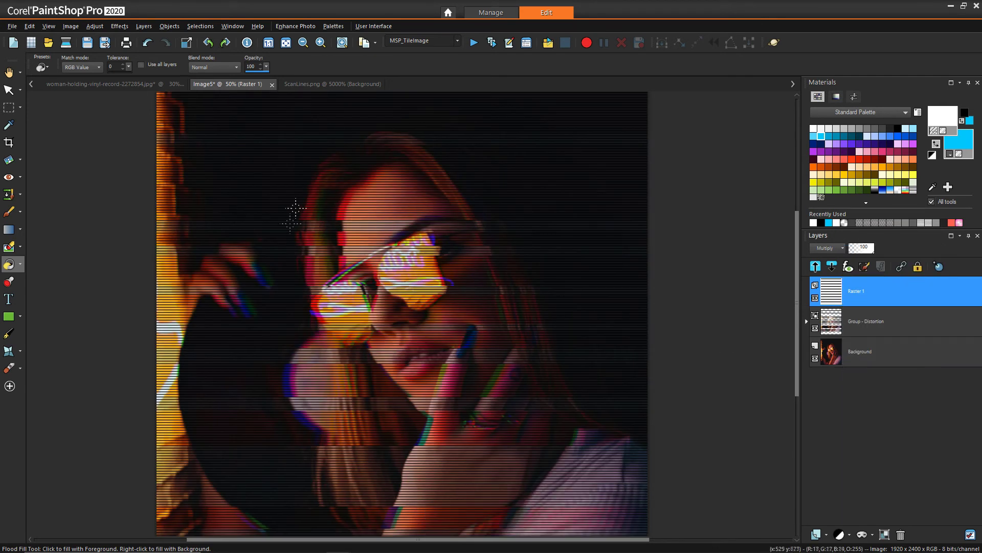
pyautogui.scroll(-1, 525, 249)
pyautogui.scroll(1, 524, 249)
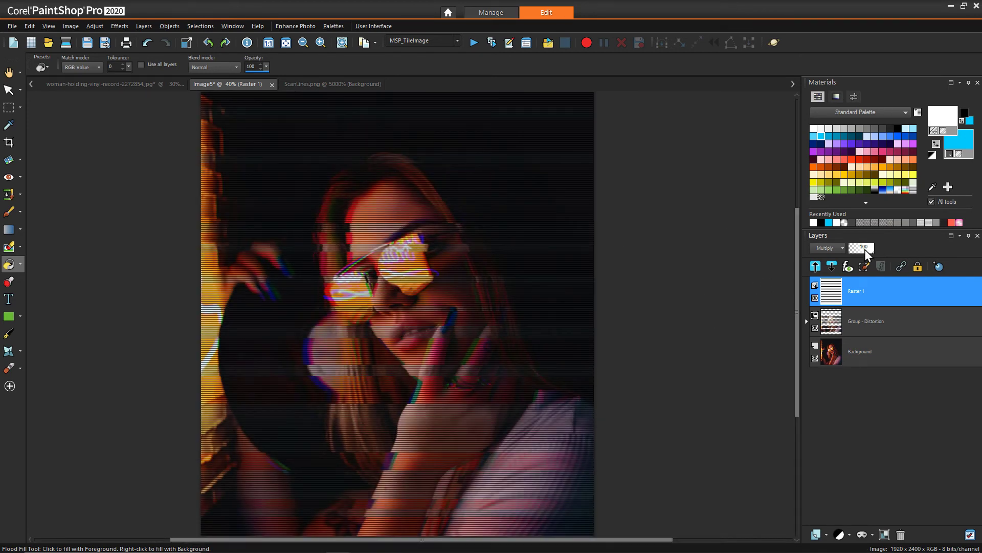
pyautogui.moveTo(865, 250); pyautogui.dragTo(860, 248)
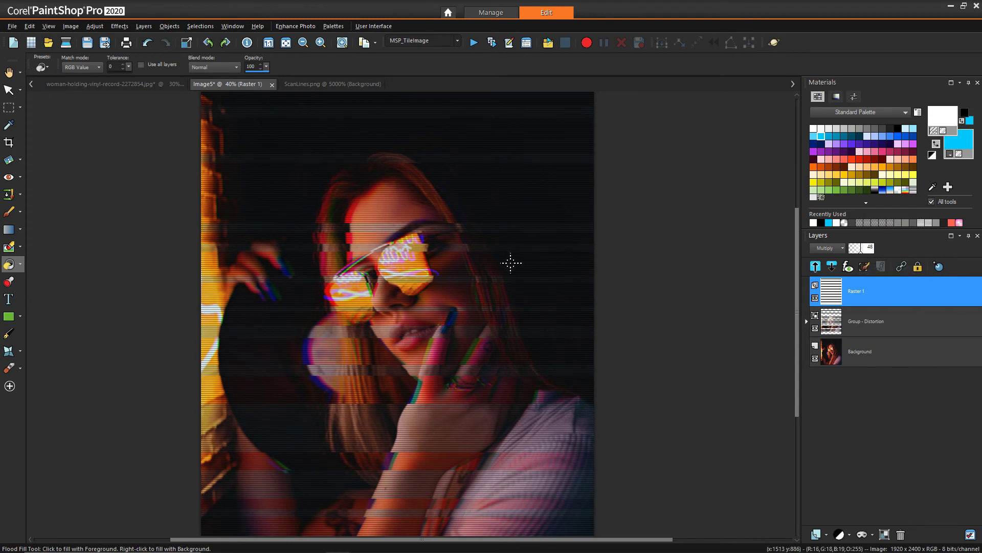
pyautogui.moveTo(858, 250); pyautogui.dragTo(854, 250)
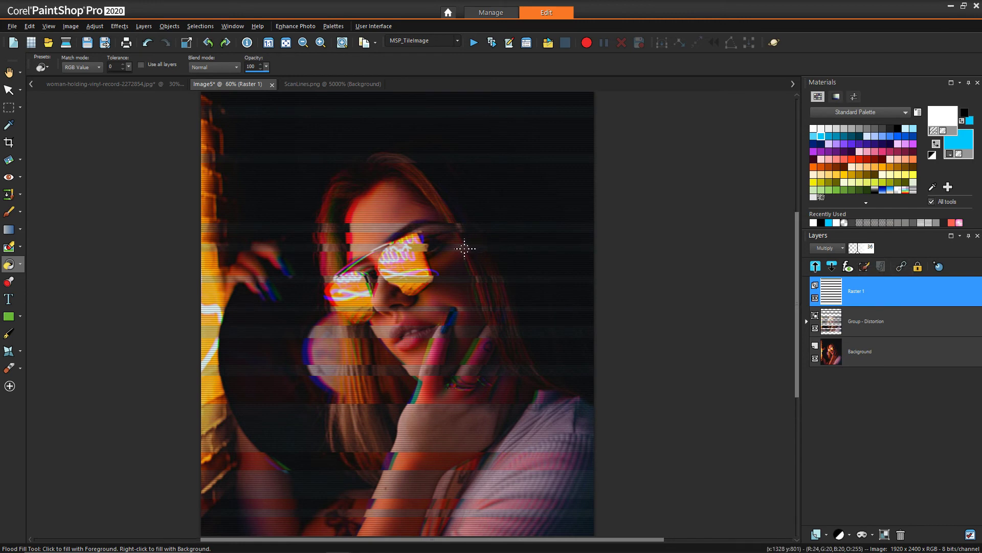
pyautogui.scroll(2, 465, 248)
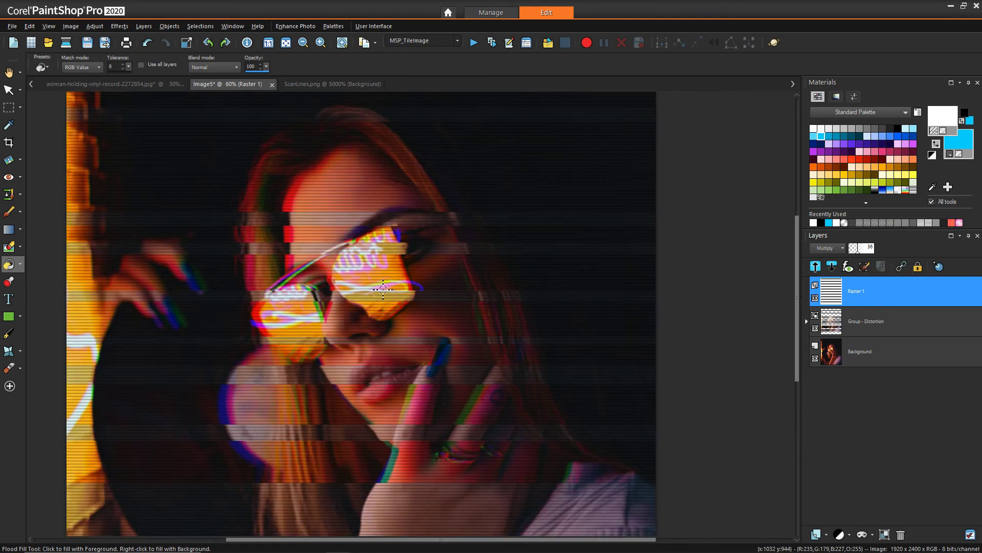
pyautogui.scroll(-2, 346, 318)
pyautogui.scroll(-2, 346, 318)
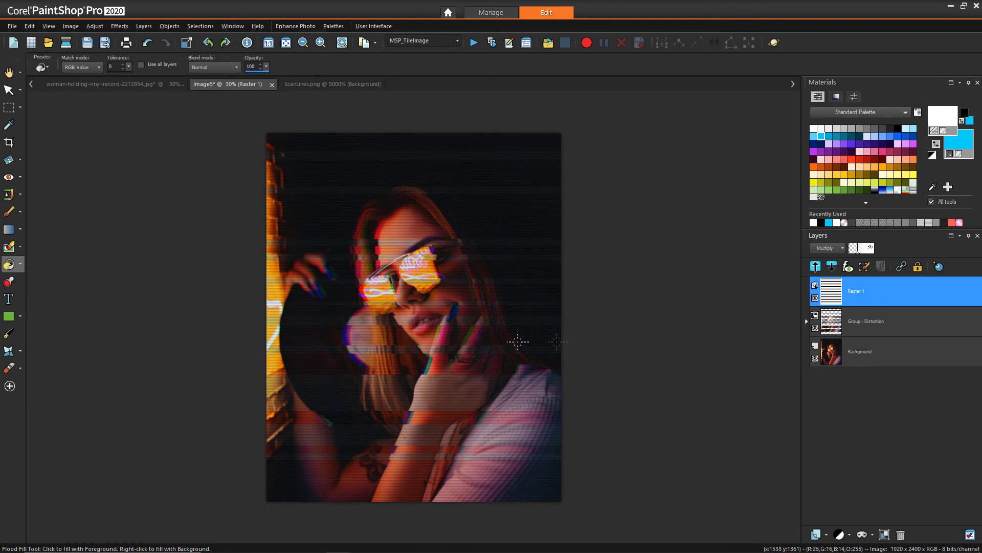
# - Add an empty Raster 3 layer, then a Brightness/Contrast adjustment layer above Raster 1 with contrast -6
pyautogui.click(826, 534)
pyautogui.click(840, 450)
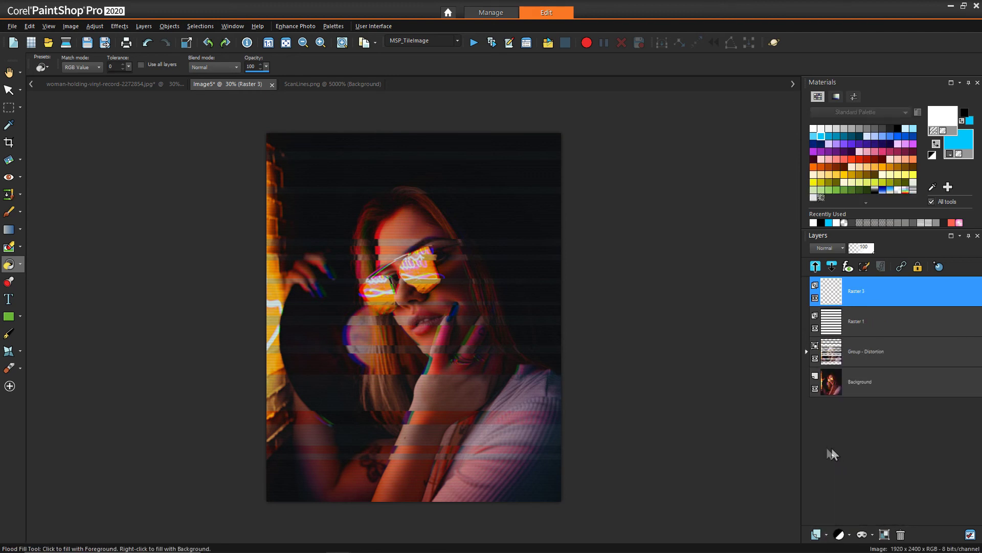
pyautogui.click(849, 323)
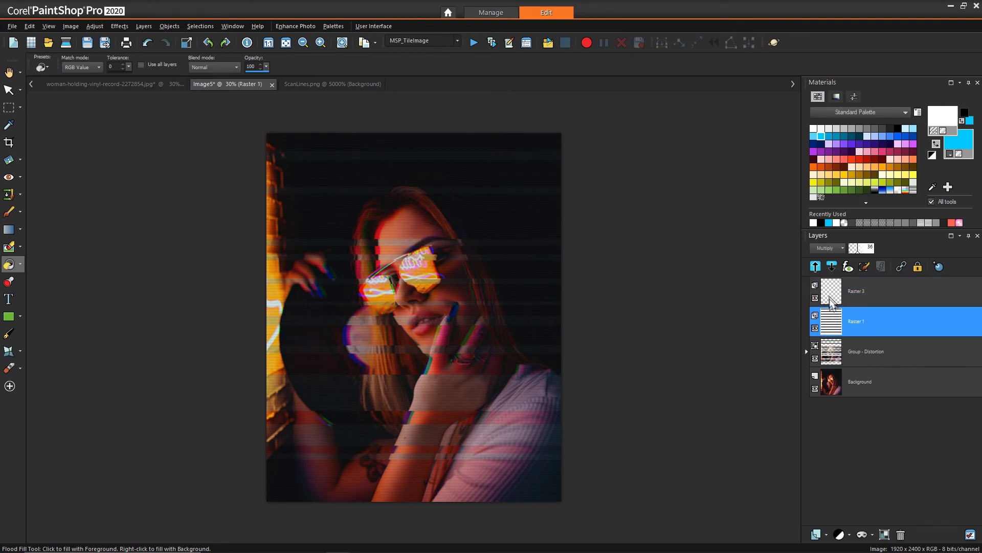
pyautogui.click(849, 535)
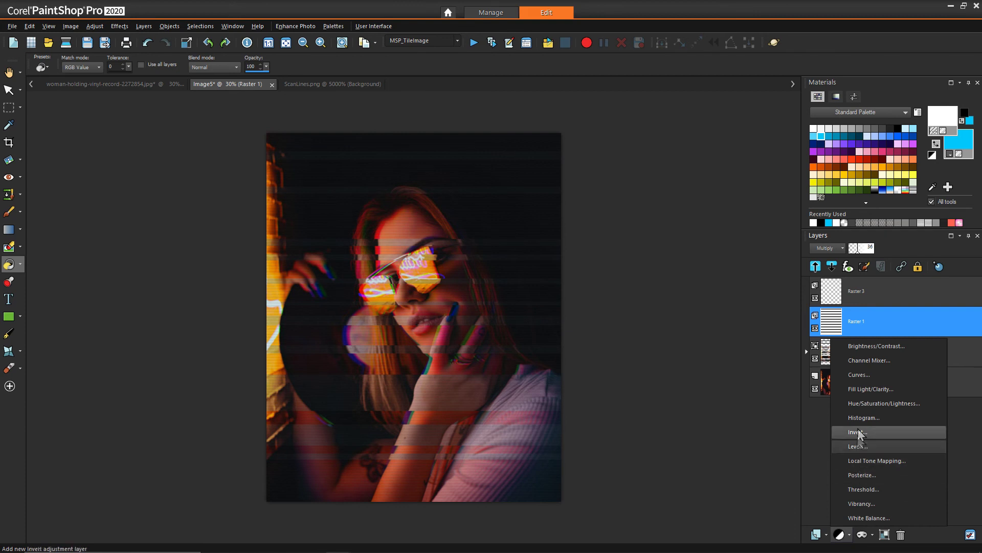
pyautogui.click(871, 347)
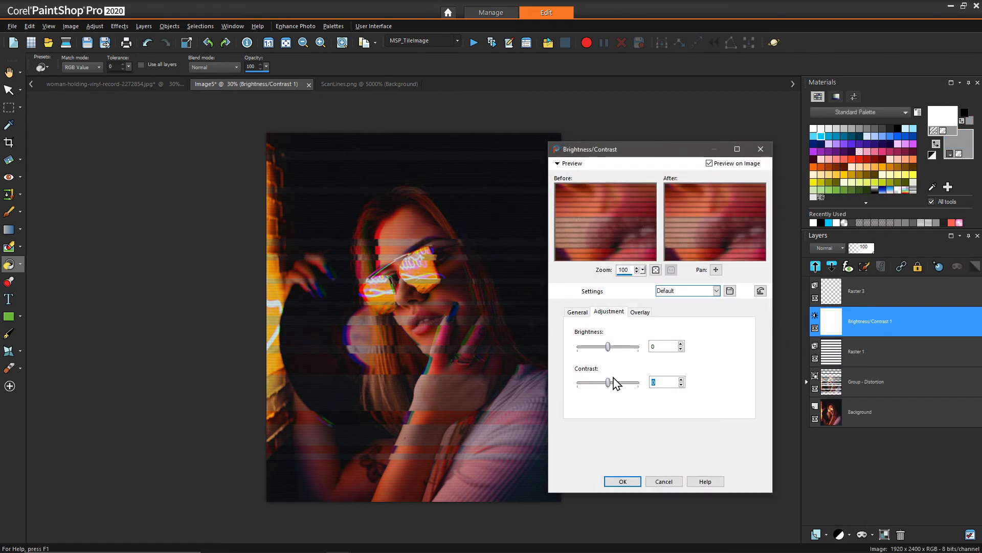
pyautogui.moveTo(608, 383); pyautogui.dragTo(606, 383)
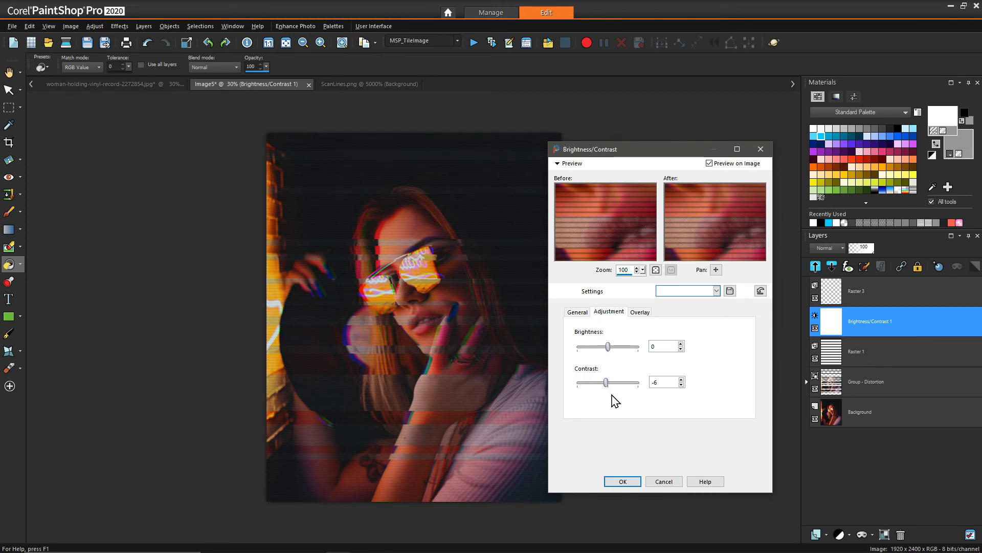
pyautogui.click(623, 481)
# - Fill the Raster 3 layer with dark grey
pyautogui.click(852, 290)
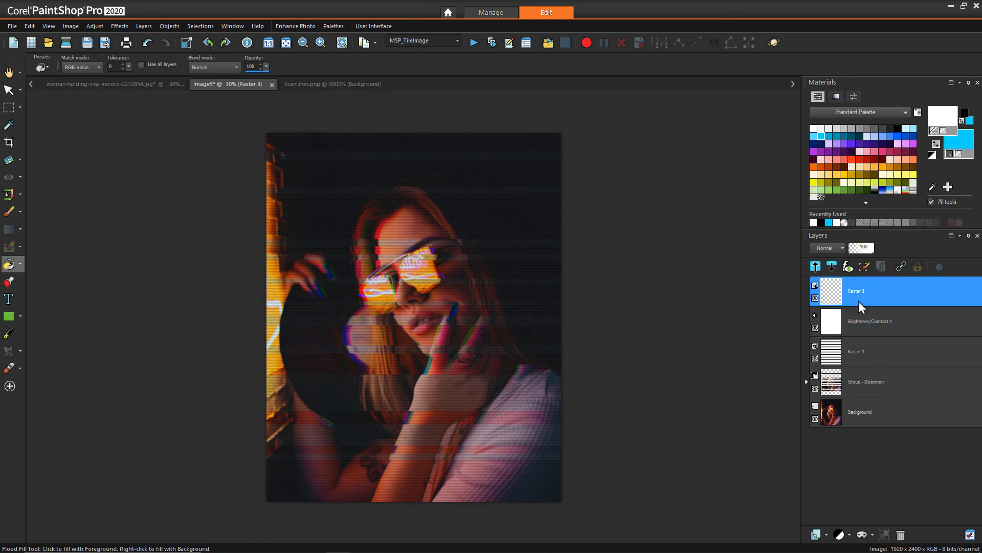
pyautogui.click(882, 128)
pyautogui.click(468, 269)
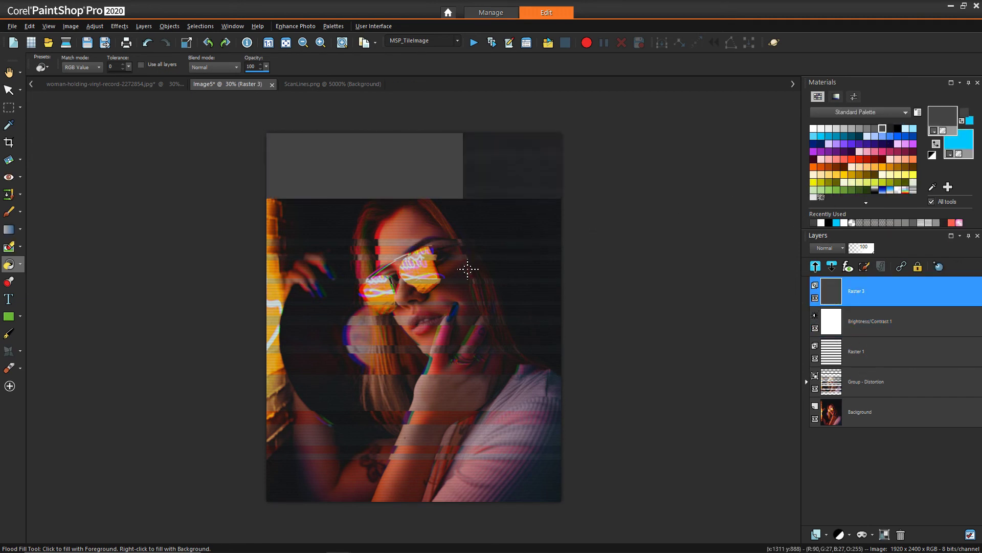
# - Add 26% noise to the grey Raster 3 layer
pyautogui.click(95, 26)
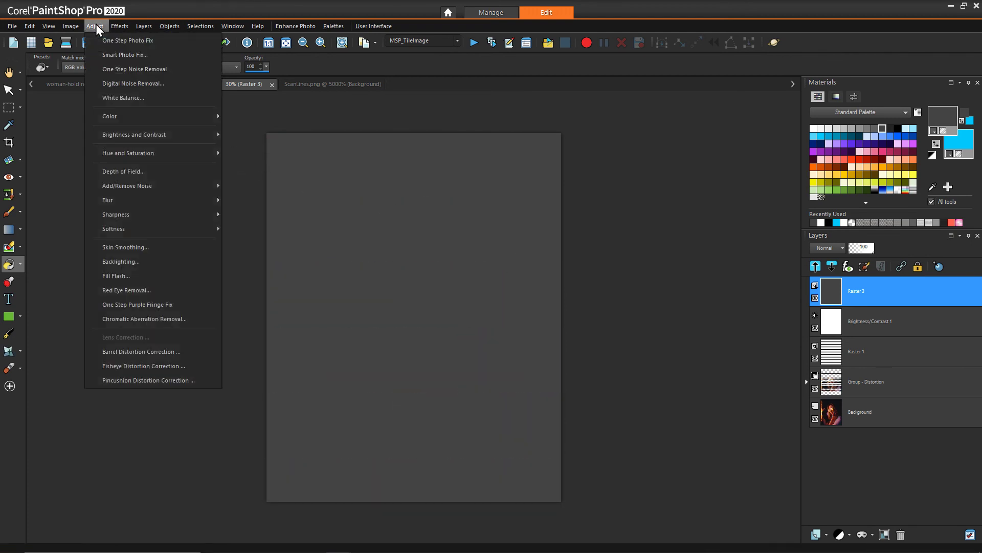
pyautogui.moveTo(130, 185)
pyautogui.click(254, 186)
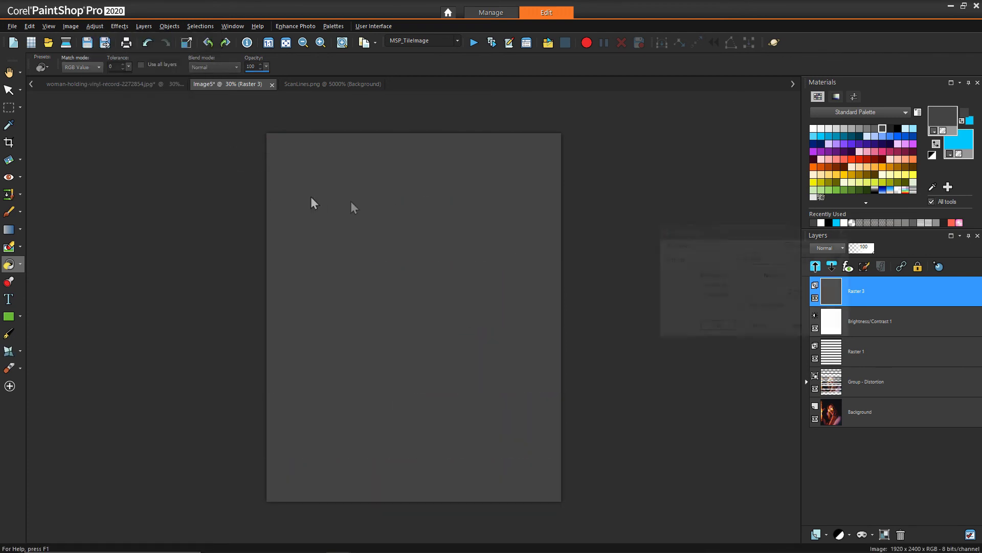
pyautogui.moveTo(799, 295); pyautogui.dragTo(805, 303)
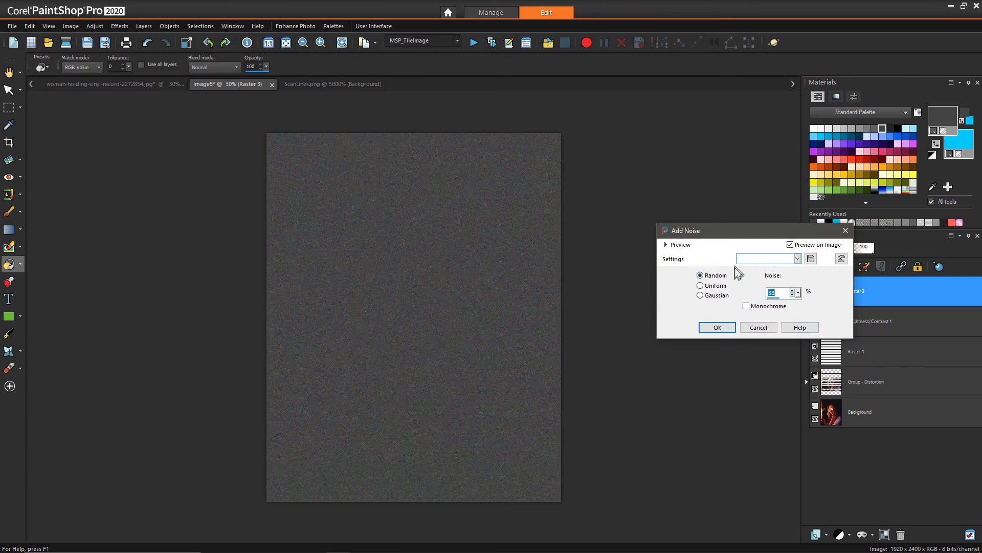
pyautogui.click(722, 328)
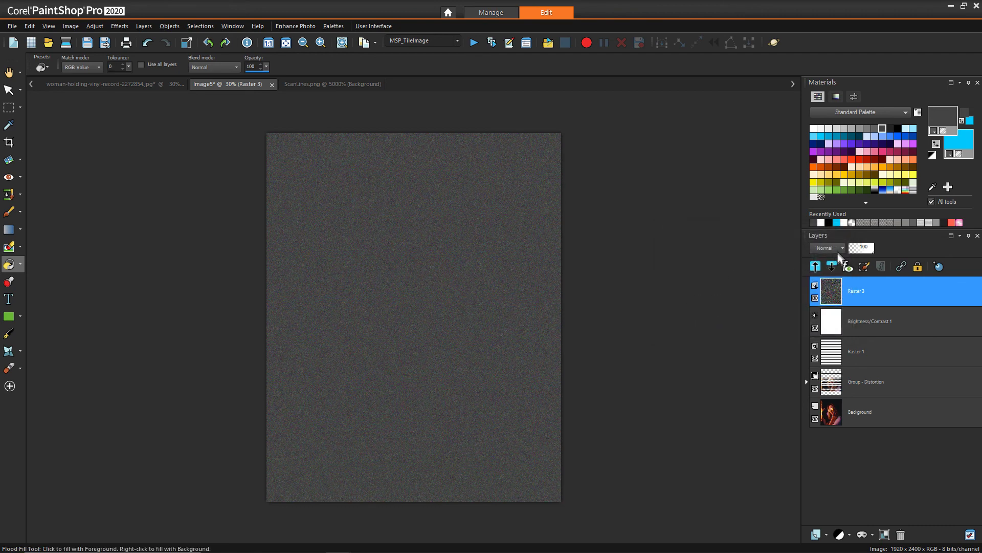
# - Blend the grain layer as Soft Light at 63 opacity
pyautogui.click(841, 247)
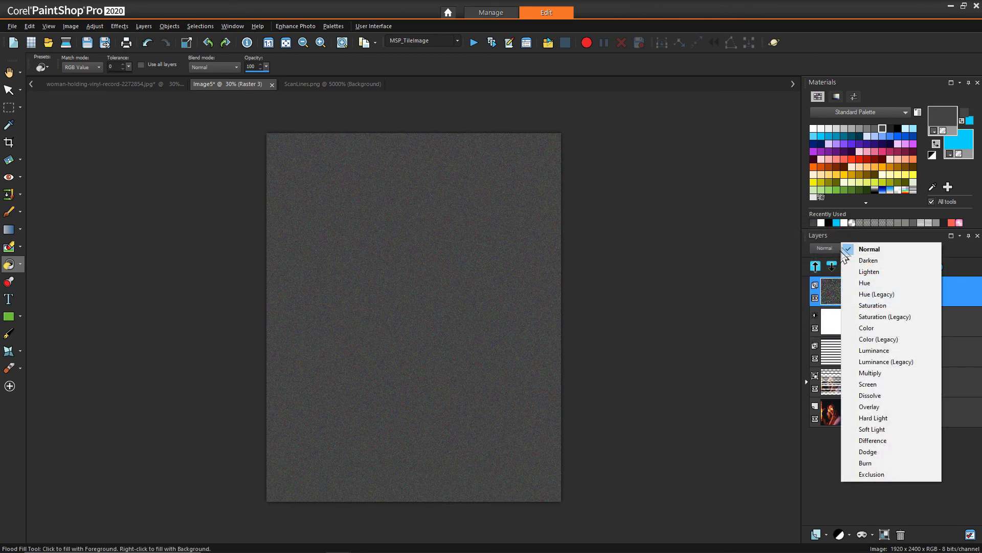
pyautogui.click(883, 431)
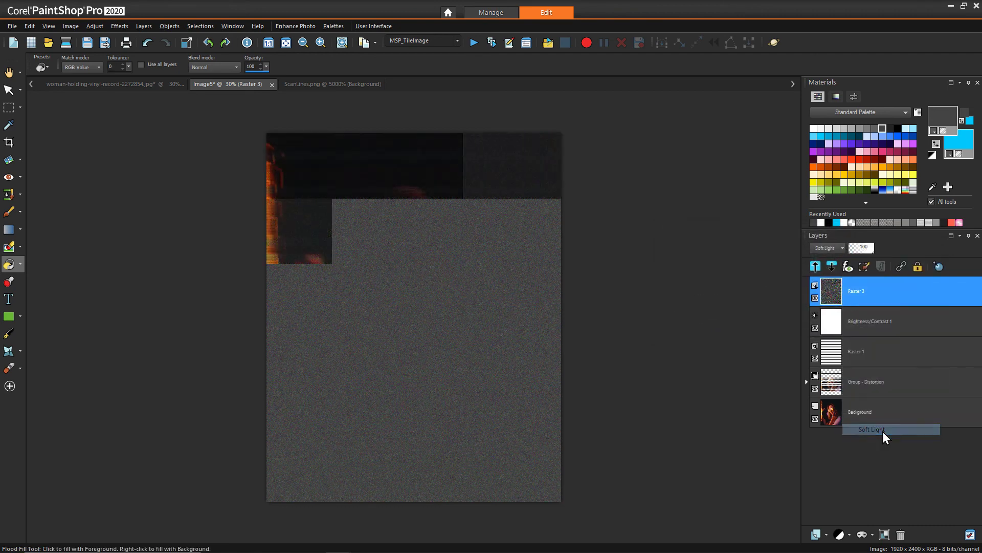
pyautogui.scroll(2, 507, 281)
pyautogui.scroll(2, 507, 283)
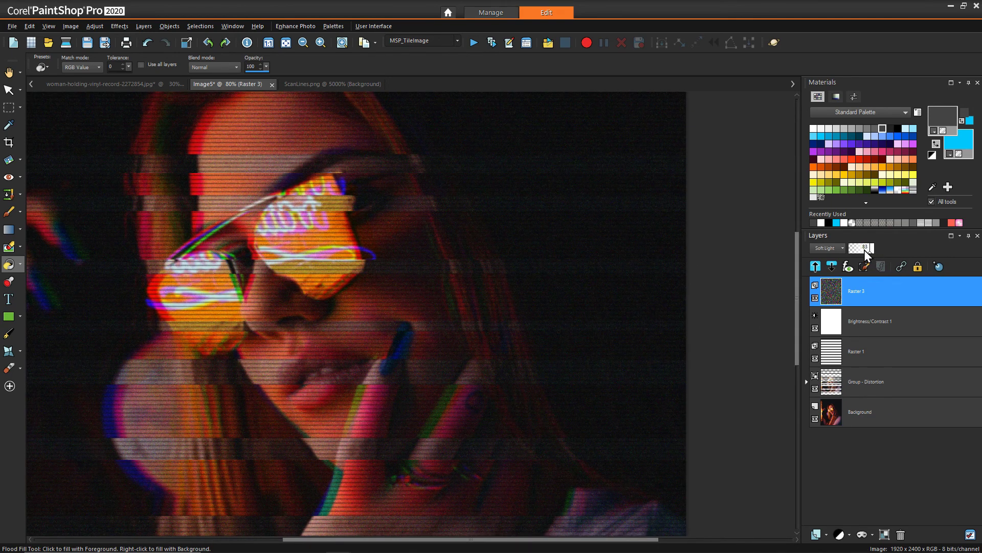
pyautogui.moveTo(864, 249); pyautogui.dragTo(855, 257)
pyautogui.scroll(-4, 250, 233)
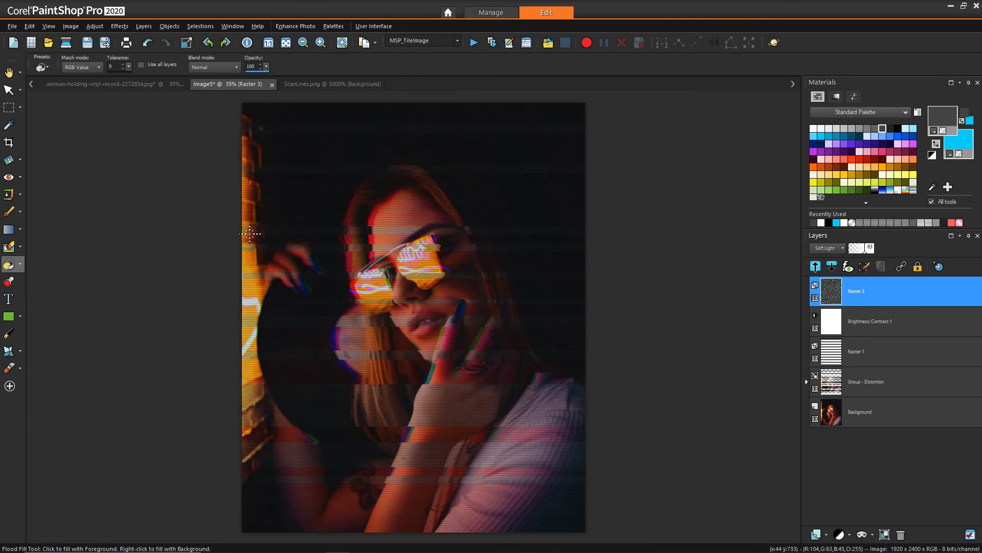
pyautogui.scroll(-1, 250, 233)
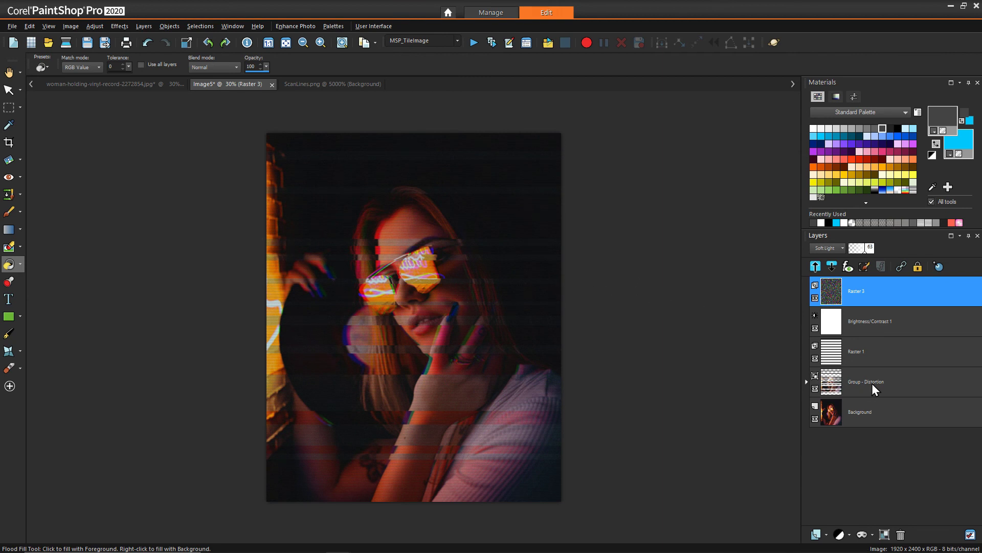
# - Add a new Raster 4 layer and fill it with the inverted Vignette gradient
pyautogui.click(817, 534)
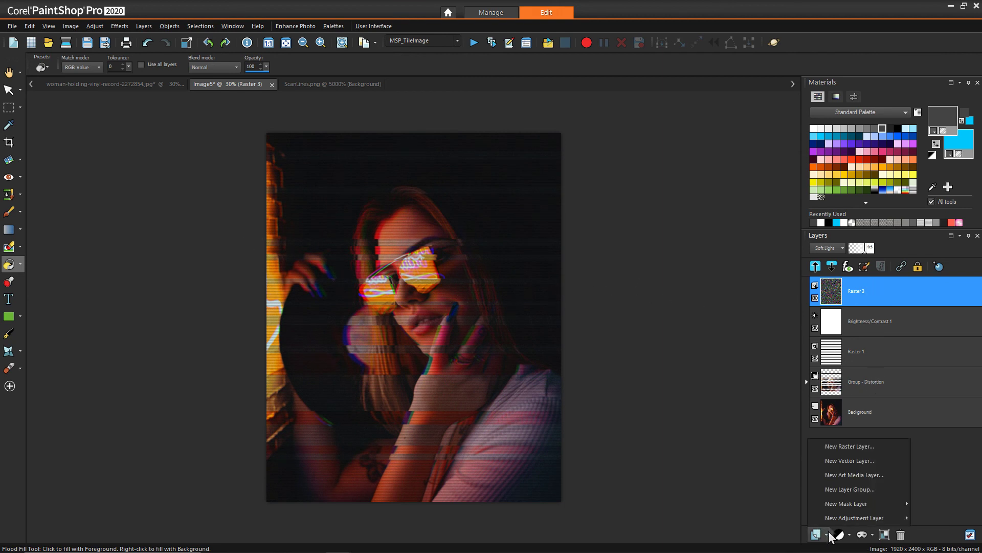
pyautogui.click(839, 452)
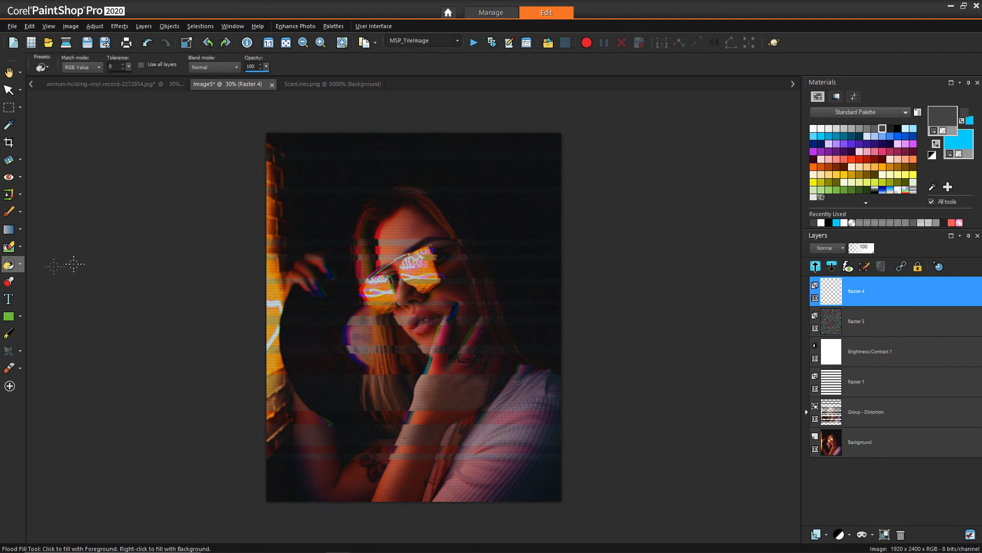
pyautogui.rightClick(942, 116)
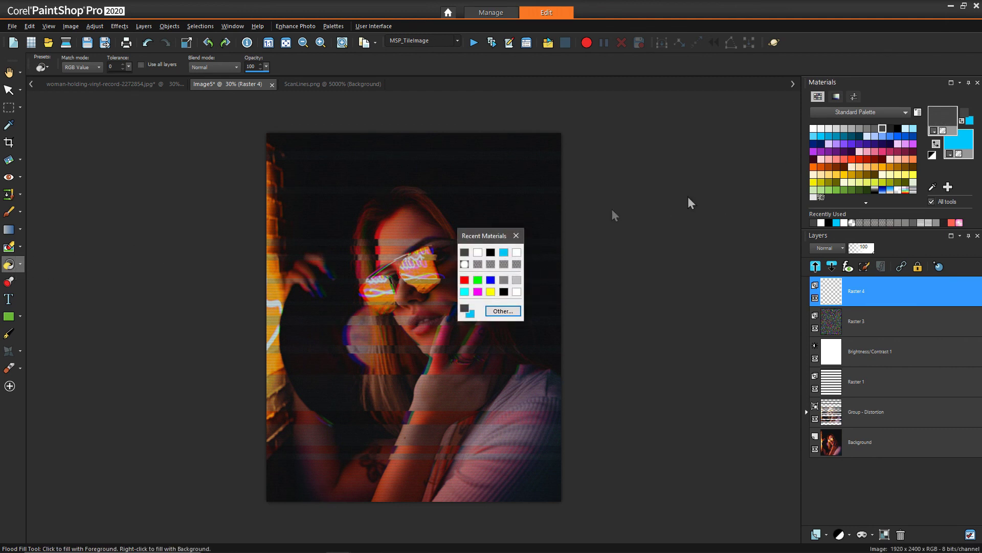
pyautogui.click(482, 262)
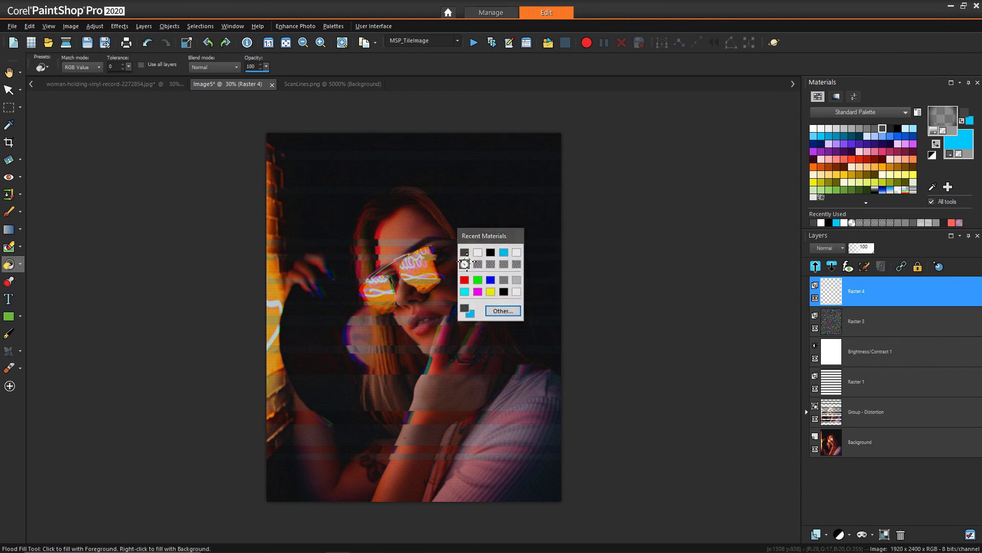
pyautogui.click(958, 107)
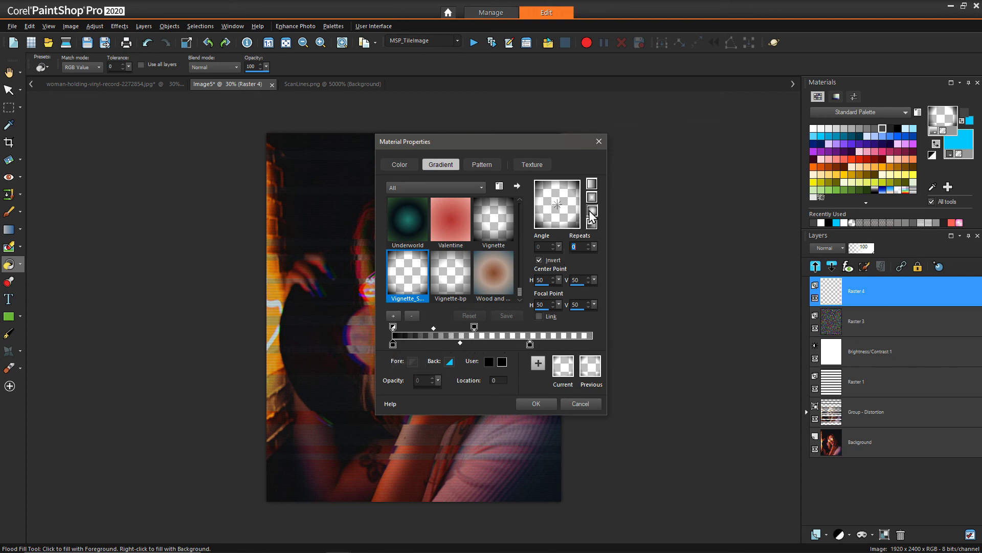
pyautogui.click(536, 404)
pyautogui.click(435, 323)
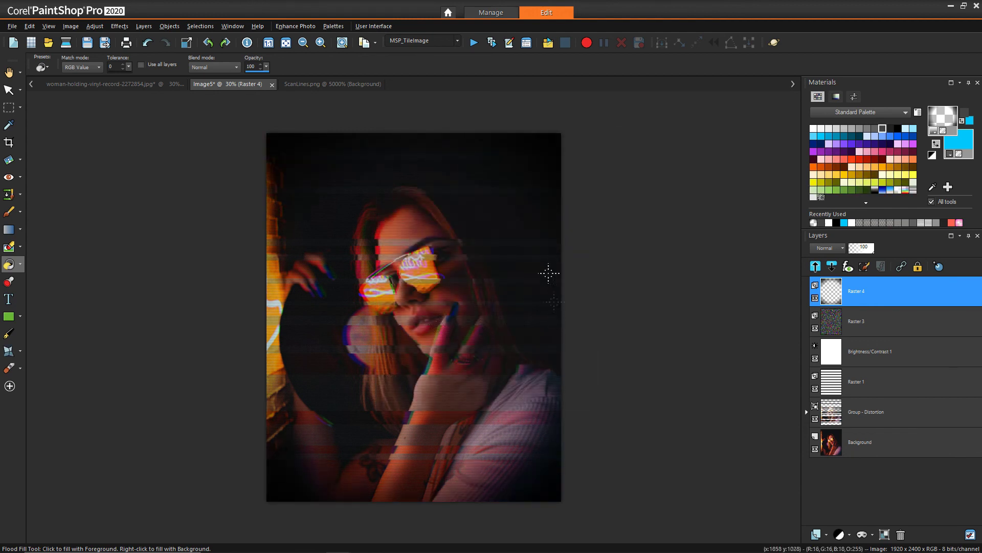
# - Blend the vignette layer as Soft Light at 75 opacity
pyautogui.click(842, 246)
pyautogui.click(880, 425)
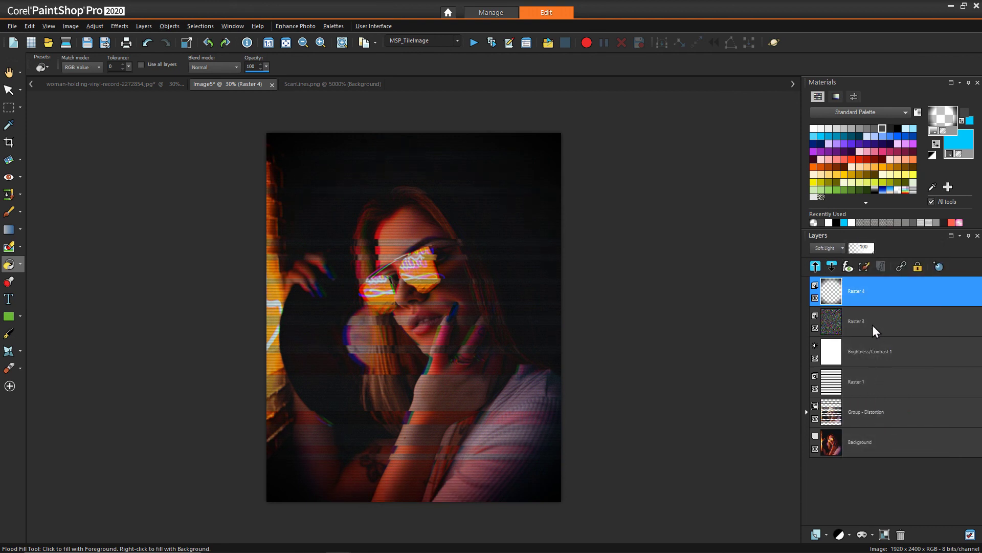
pyautogui.click(867, 249)
pyautogui.scroll(-1, 604, 282)
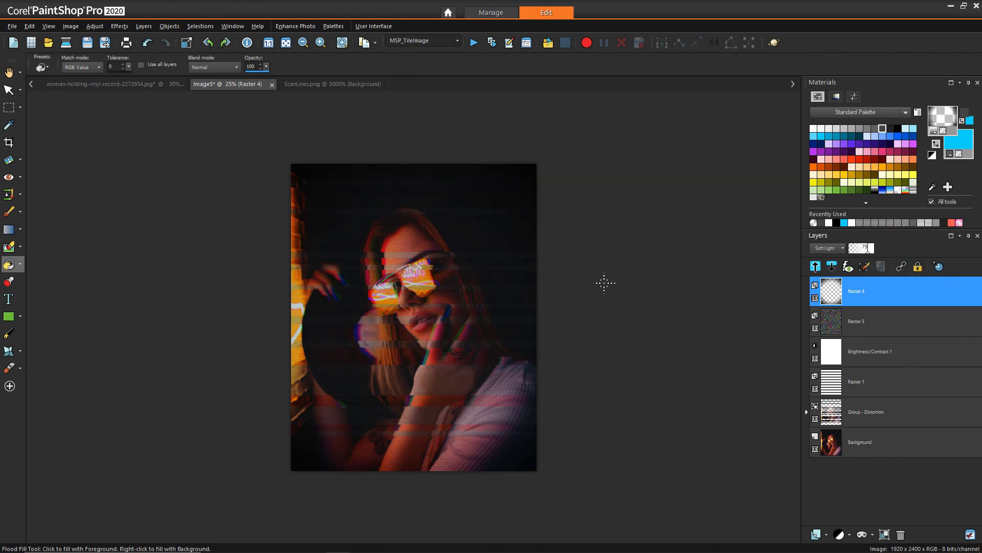